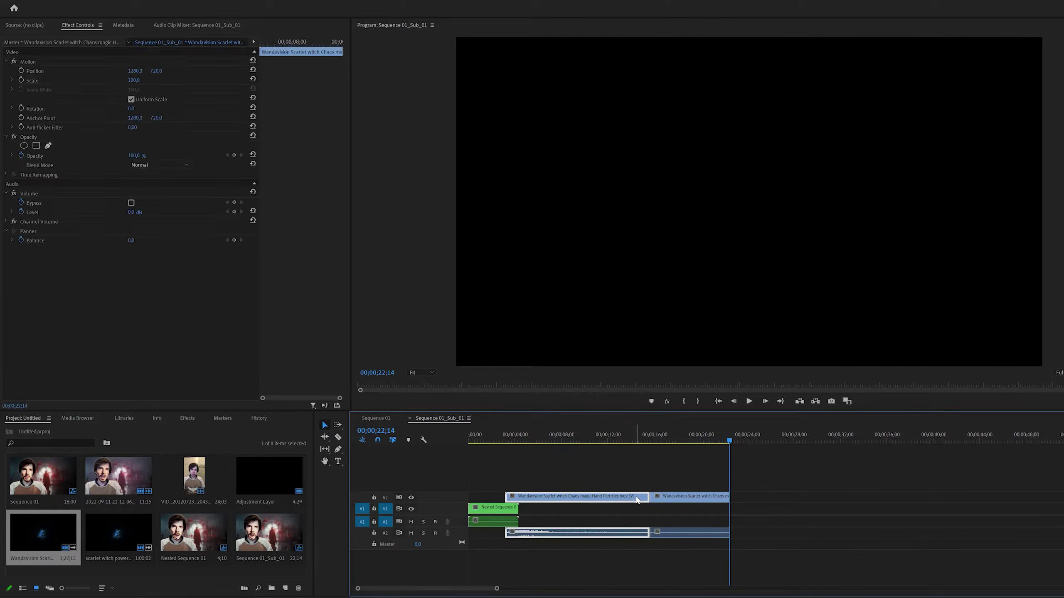
Step: Move the black-background section of the Scarlet Witch particle clip to start at 00;00;01;06 above the nested sequence
left_click(479, 438)
left_click_drag(479, 438, 485, 436)
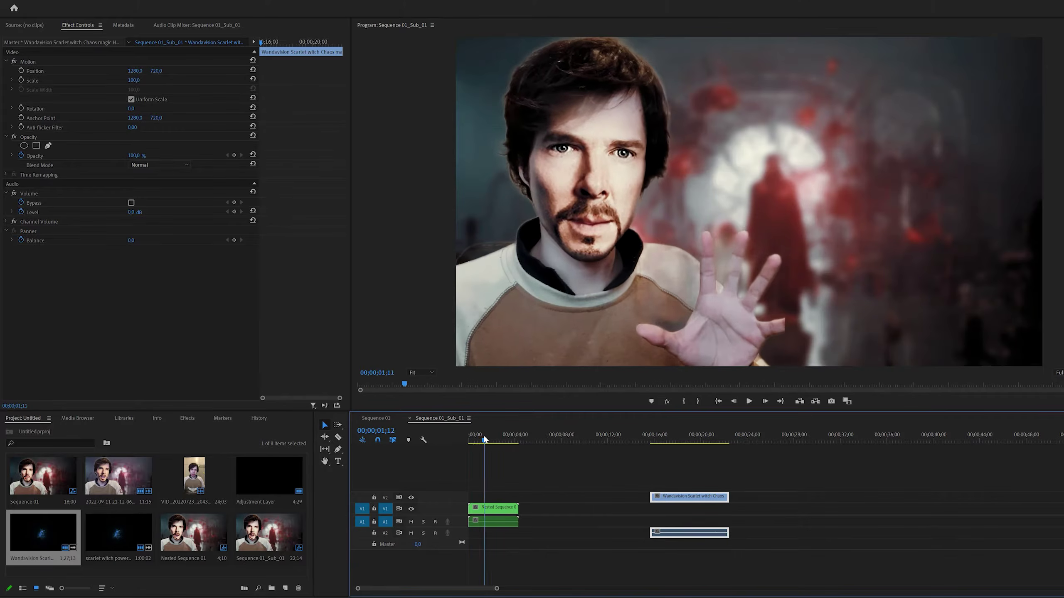
left_click_drag(681, 499, 507, 495)
left_click_drag(496, 589, 407, 589)
Step: Unlink the Scarlet Witch particle clip's video and audio and delete its audio
right_click(551, 498)
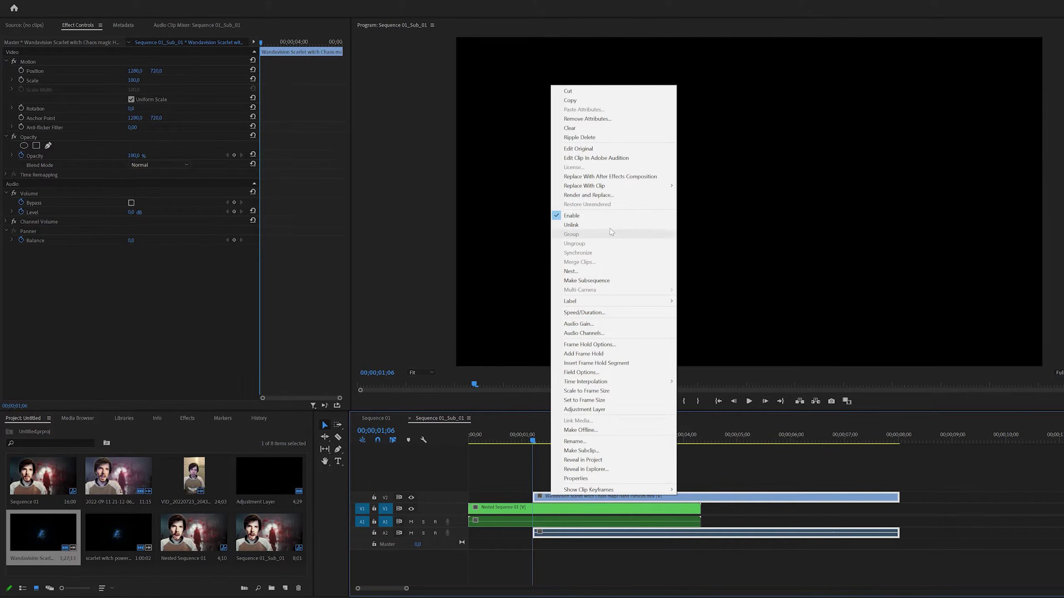
left_click(586, 233)
left_click(565, 538)
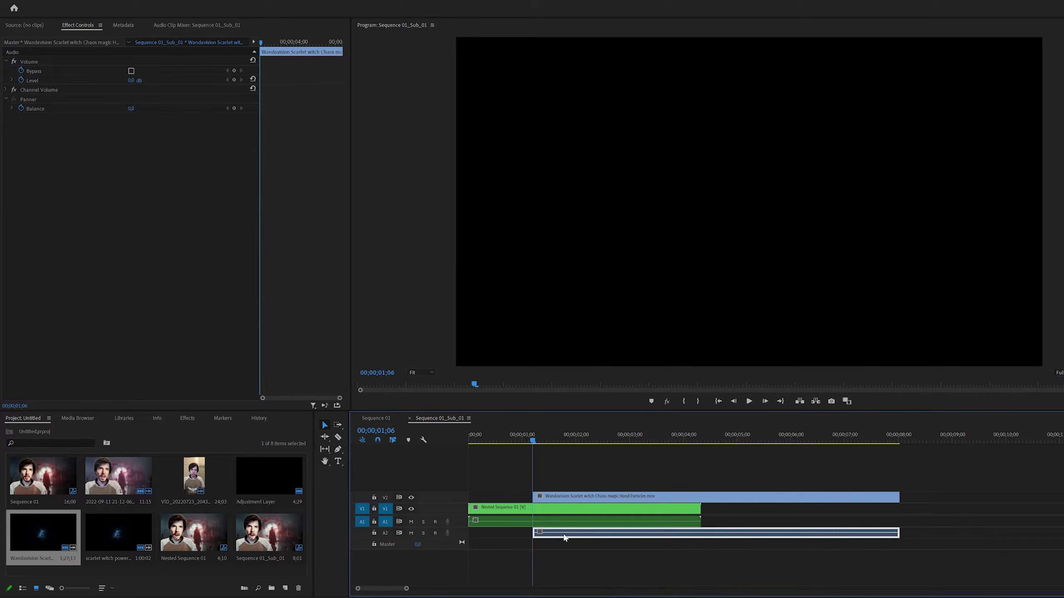
key("Delete")
Step: Shift the particle clip slightly earlier to start at about 0.9 seconds, and set its blend mode to Screen
left_click(550, 500)
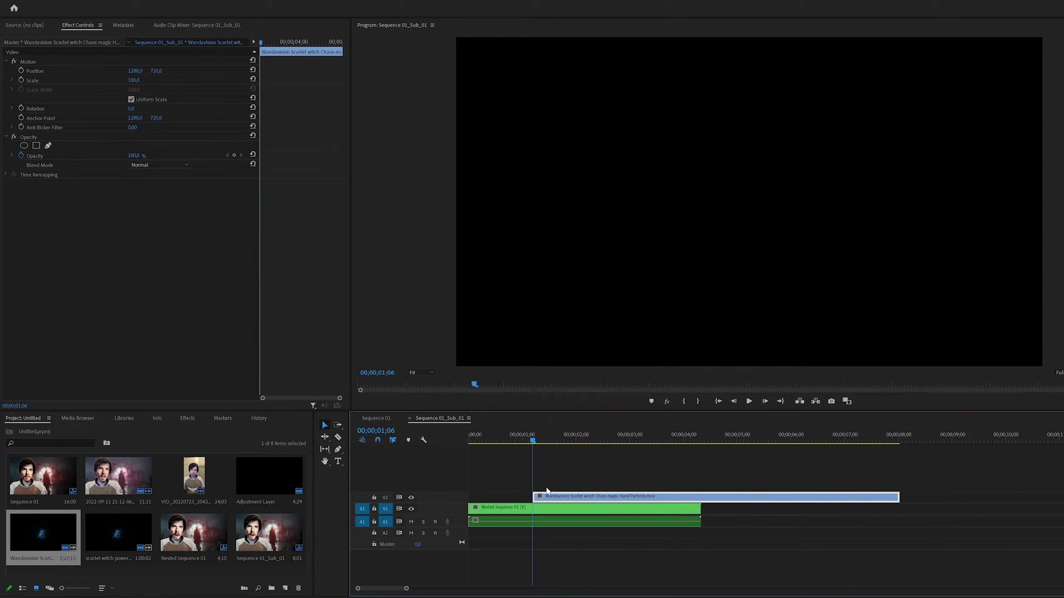
left_click_drag(557, 503, 541, 502)
left_click_drag(530, 431, 565, 446)
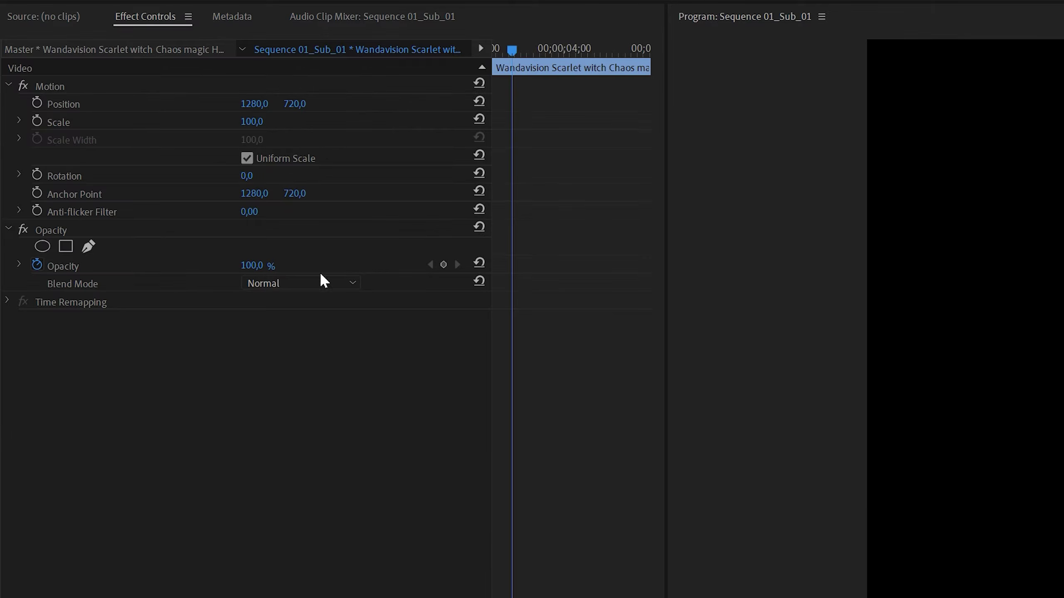
left_click(162, 166)
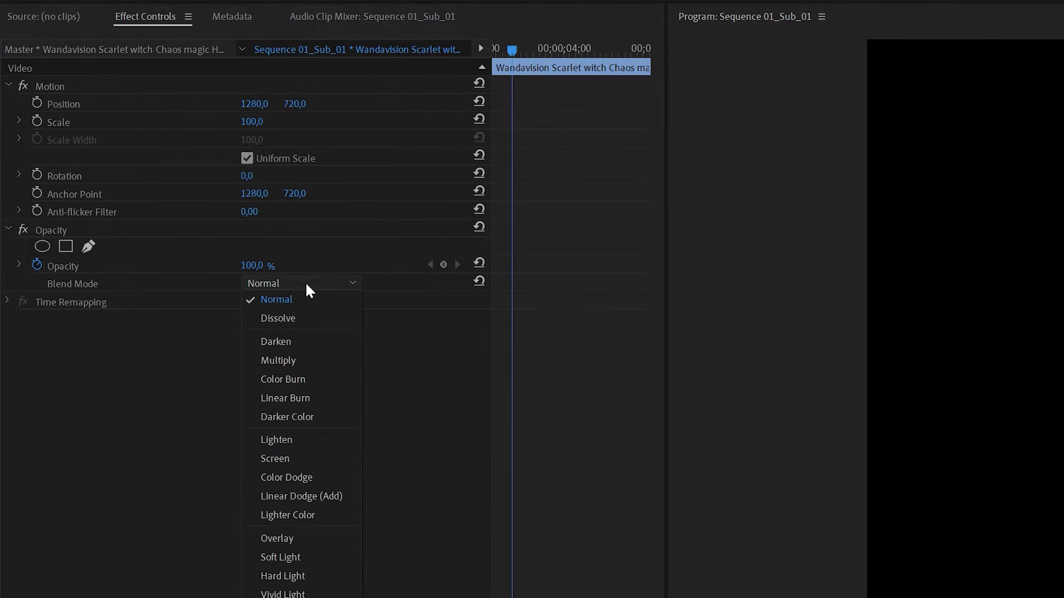
left_click(280, 457)
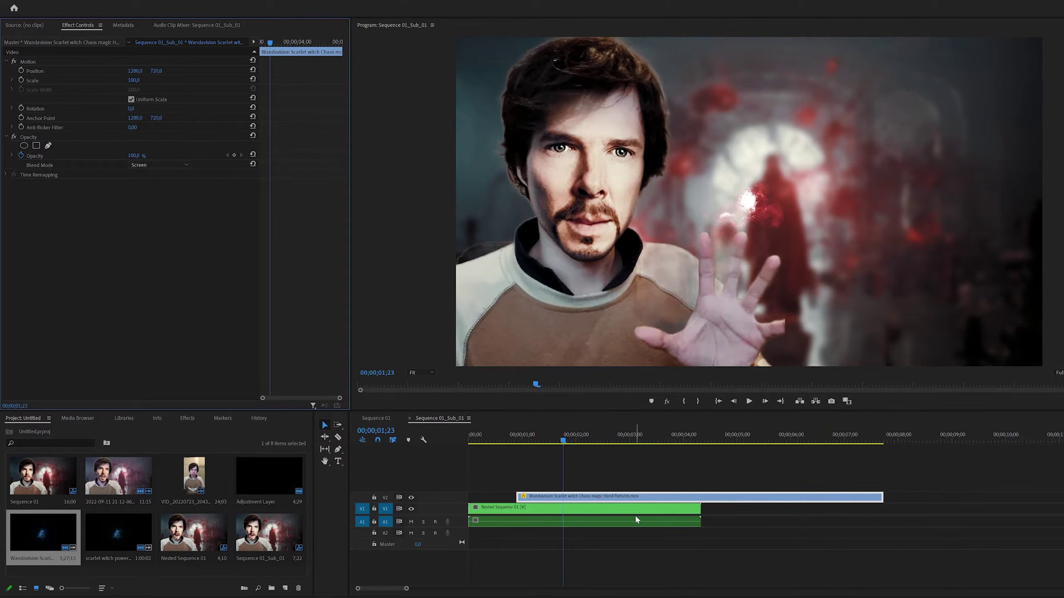
Step: Place a copy of the particle clip further along V2 and set its blend mode to Normal
left_click_drag(406, 589, 552, 570)
left_click_drag(495, 498, 550, 498)
left_click(545, 440)
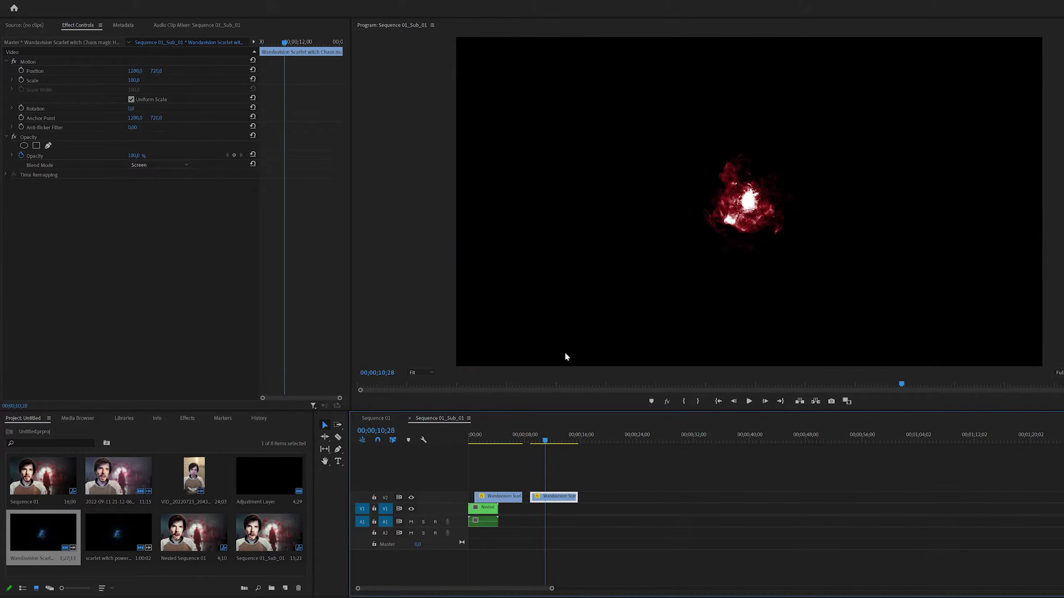
left_click(184, 165)
left_click(245, 171)
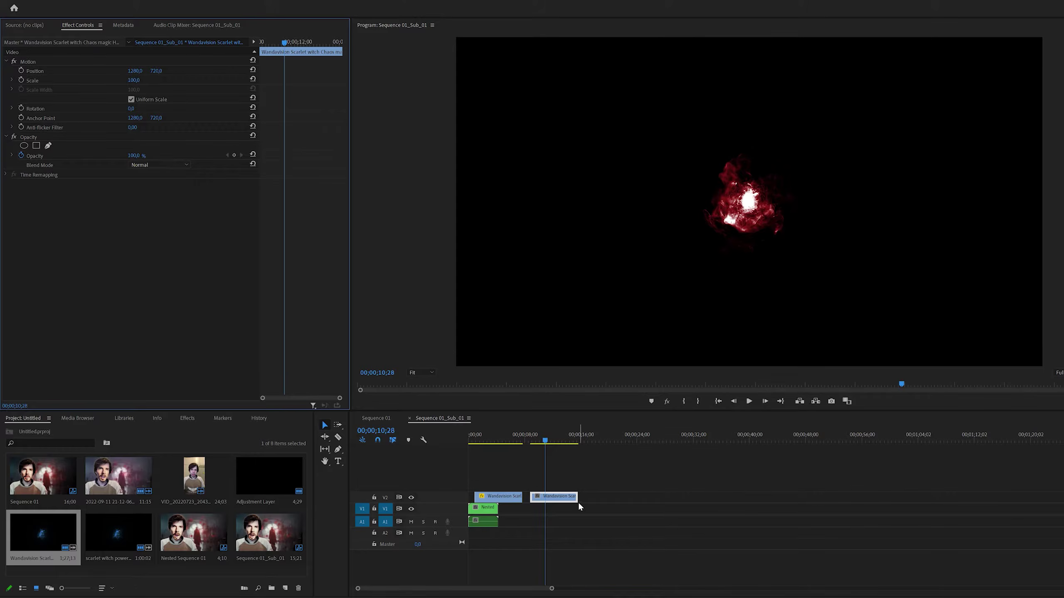
Step: Extend the copied clip to expose its blue-background footage and keep only a short section starting at 00;00;34;05
left_click_drag(577, 498, 1019, 498)
left_click_drag(562, 437, 710, 445)
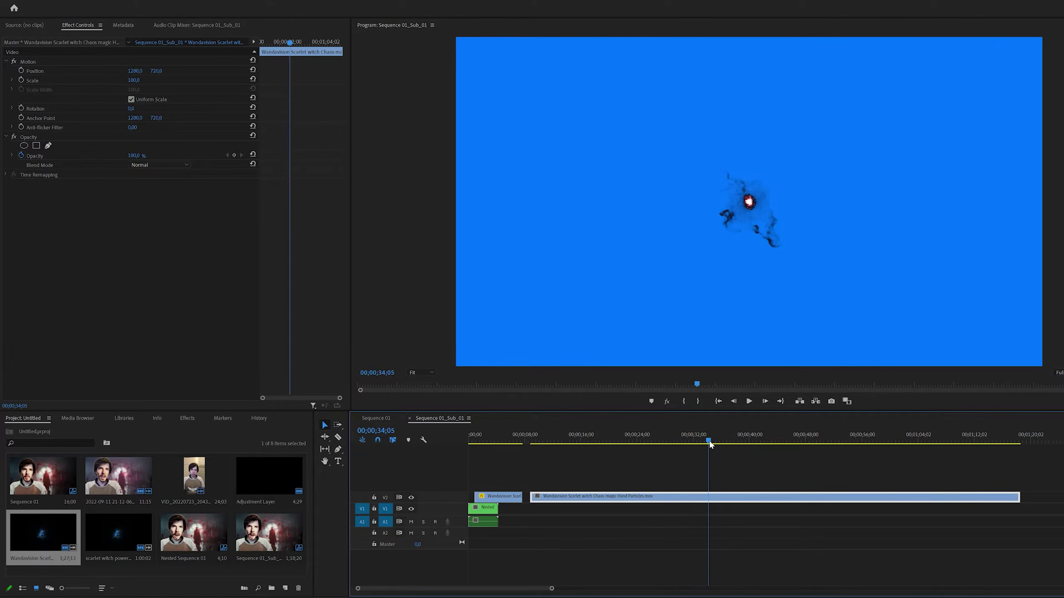
key("c")
left_click(709, 498)
left_click(736, 500)
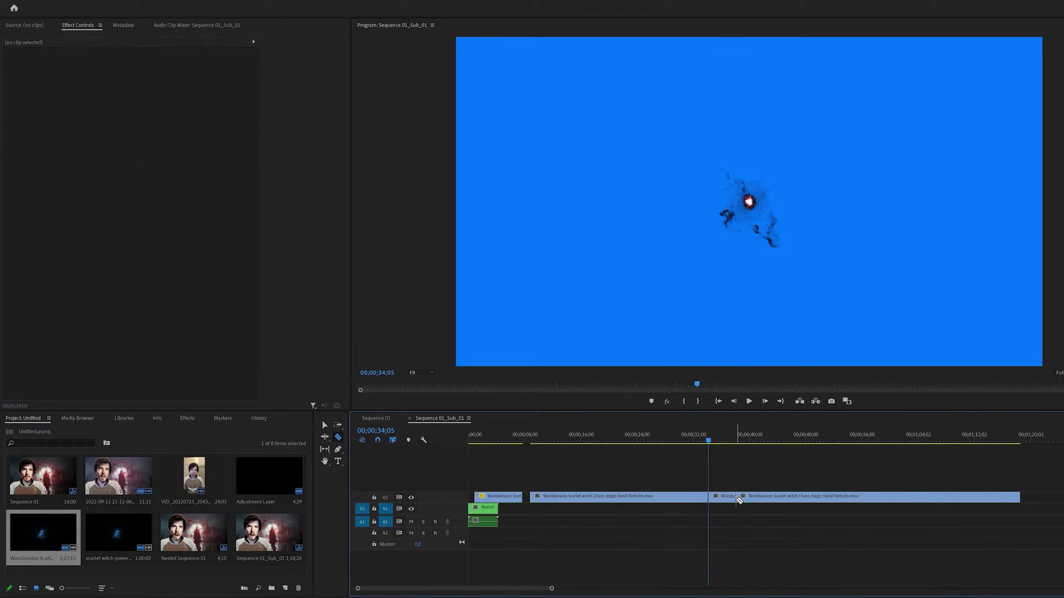
key("v")
left_click(745, 499)
key("Delete")
left_click(669, 498)
key("Delete")
Step: Move the blue-background section onto V3 directly above the first particle clip and hide the V2 track
left_click(723, 500)
left_click_drag(722, 499, 534, 488)
left_click(483, 436)
left_click_drag(551, 588, 495, 584)
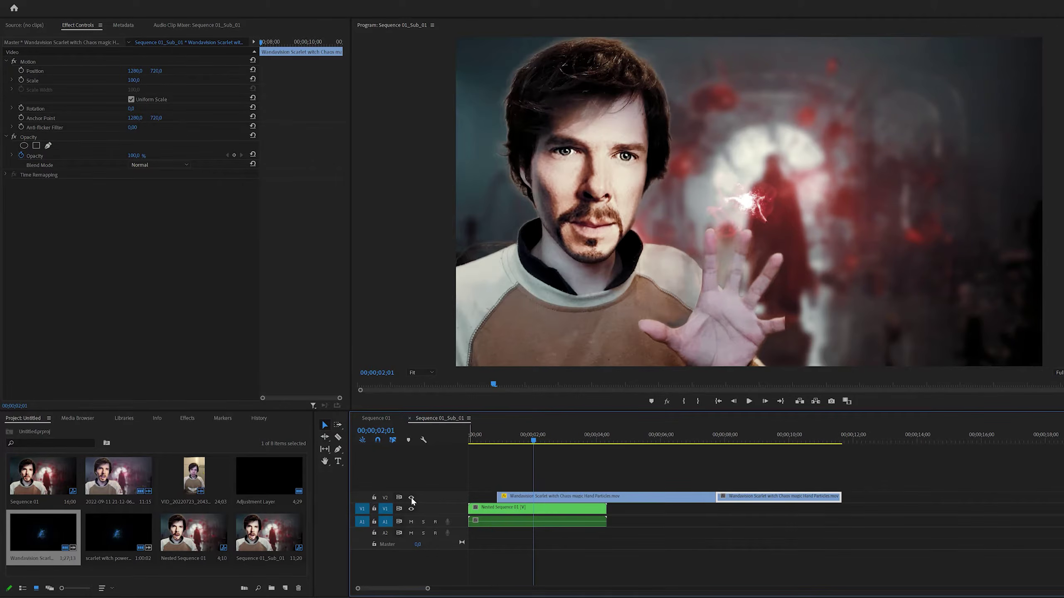
left_click(411, 497)
left_click_drag(781, 486, 369, 456)
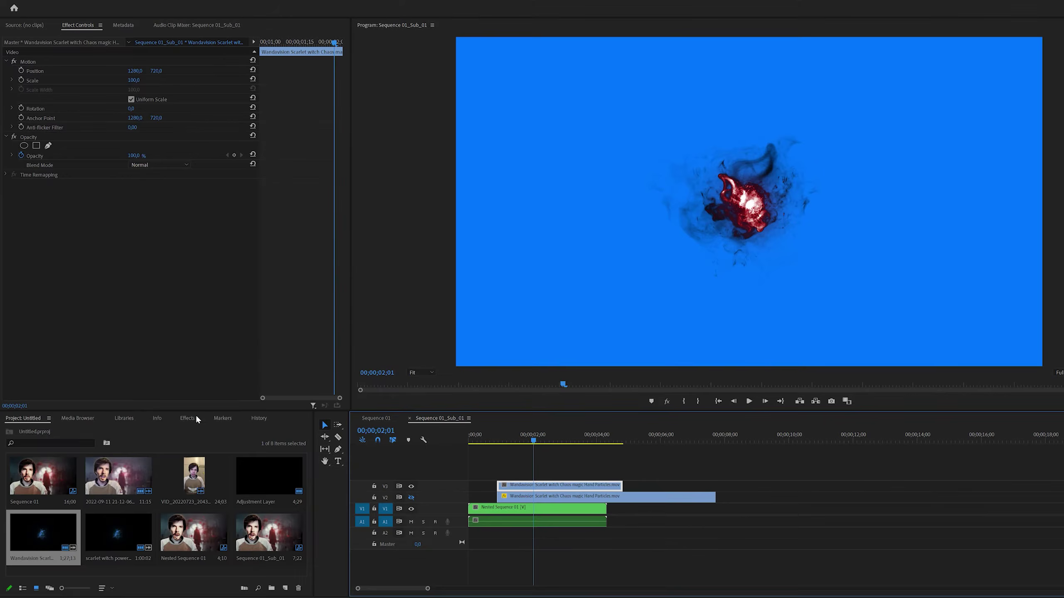
Step: Apply Ultra Key to the V3 clip and sample the blue background as its key color
left_click(195, 418)
left_click(38, 431)
type("k")
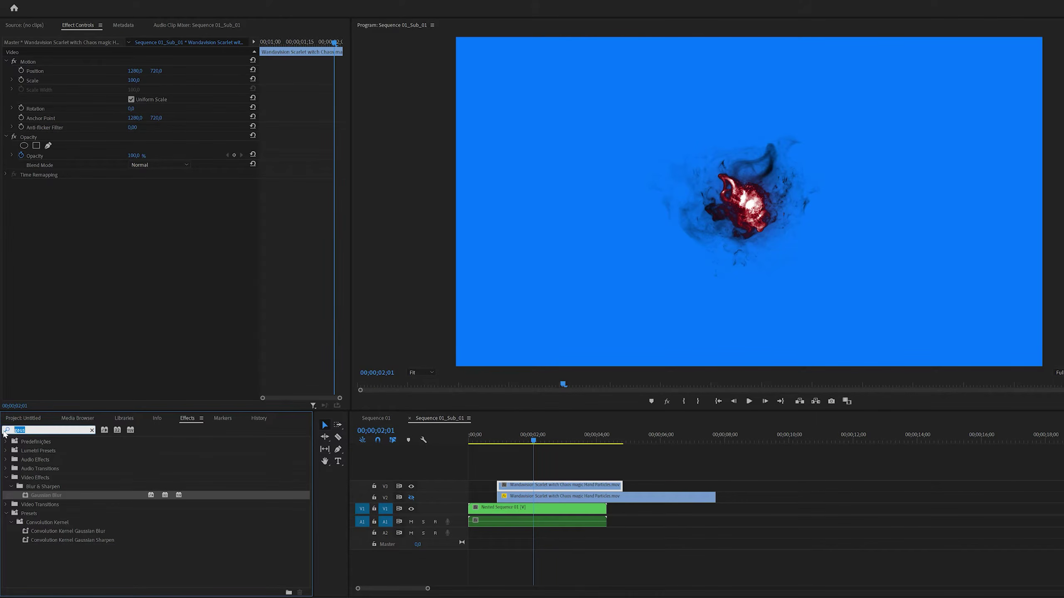
type("ey")
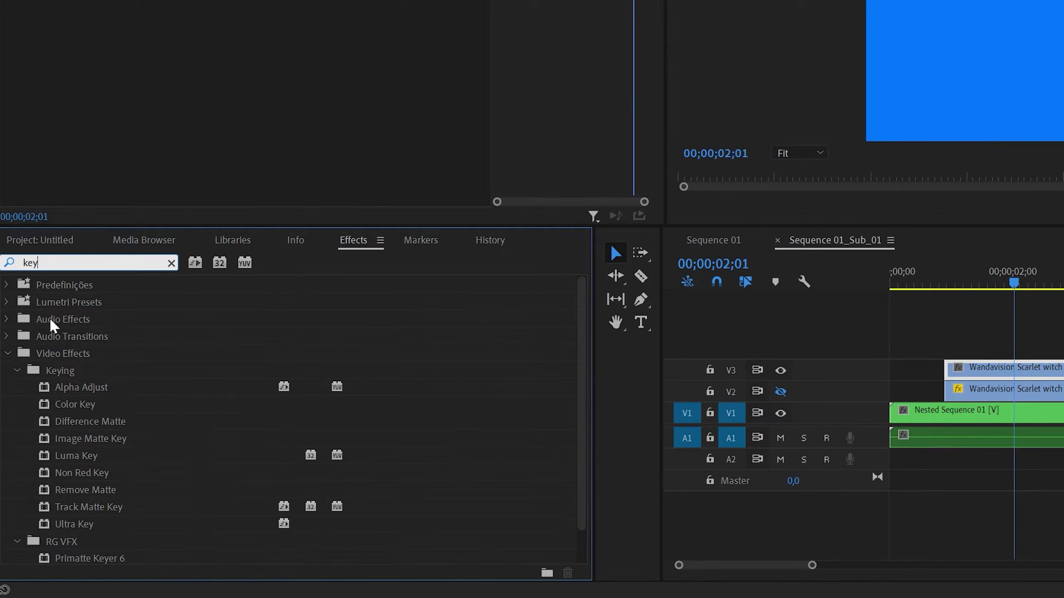
left_click_drag(77, 524, 1006, 368)
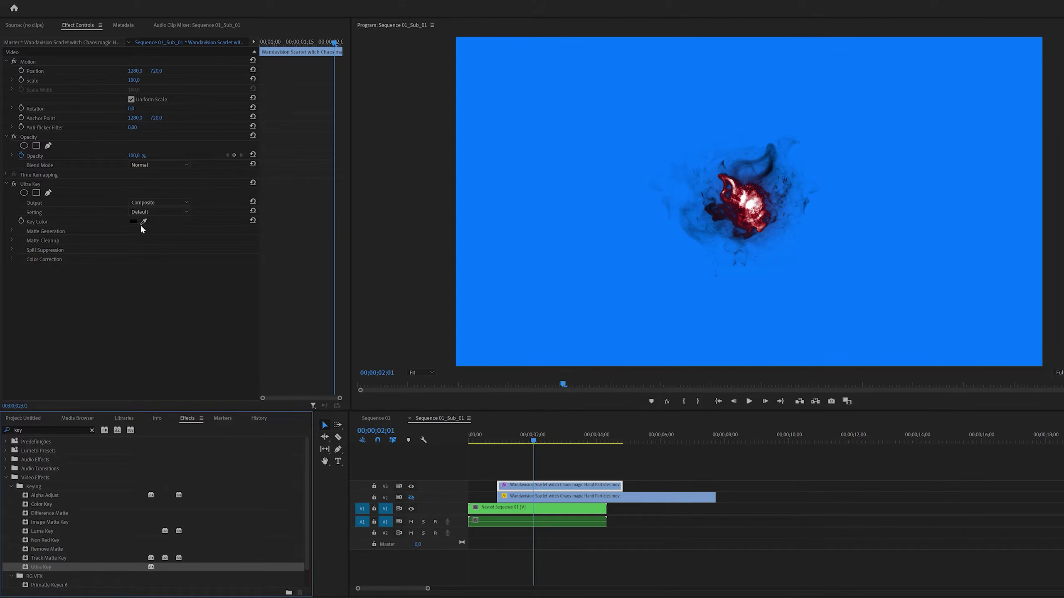
left_click(143, 221)
left_click(634, 233)
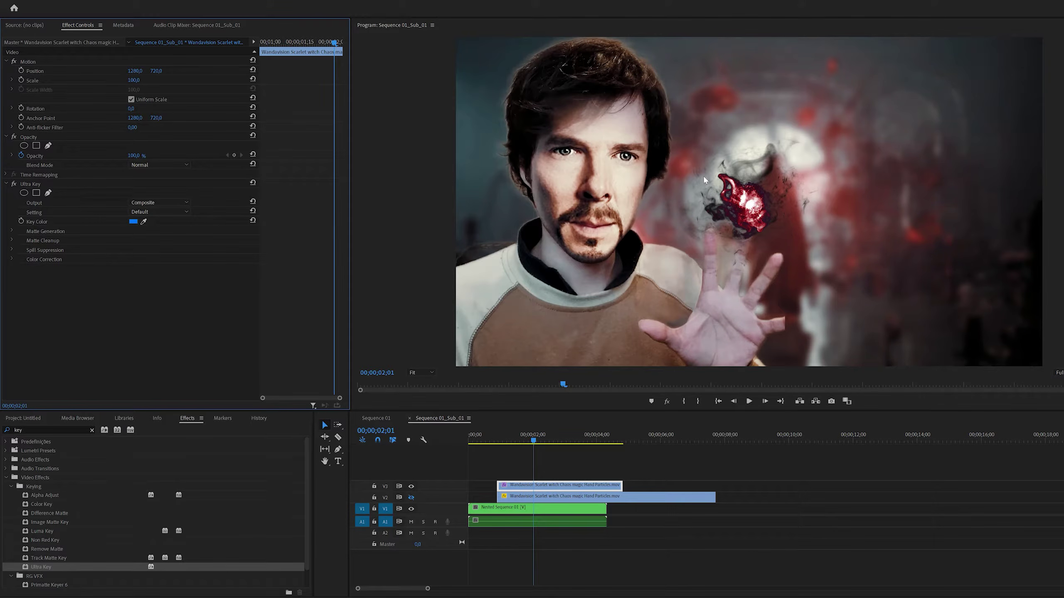
Step: Position the keyed energy over the open palm and delete the V3 clip
left_click(62, 60)
left_click_drag(765, 229, 753, 338)
left_click_drag(448, 311, 369, 311)
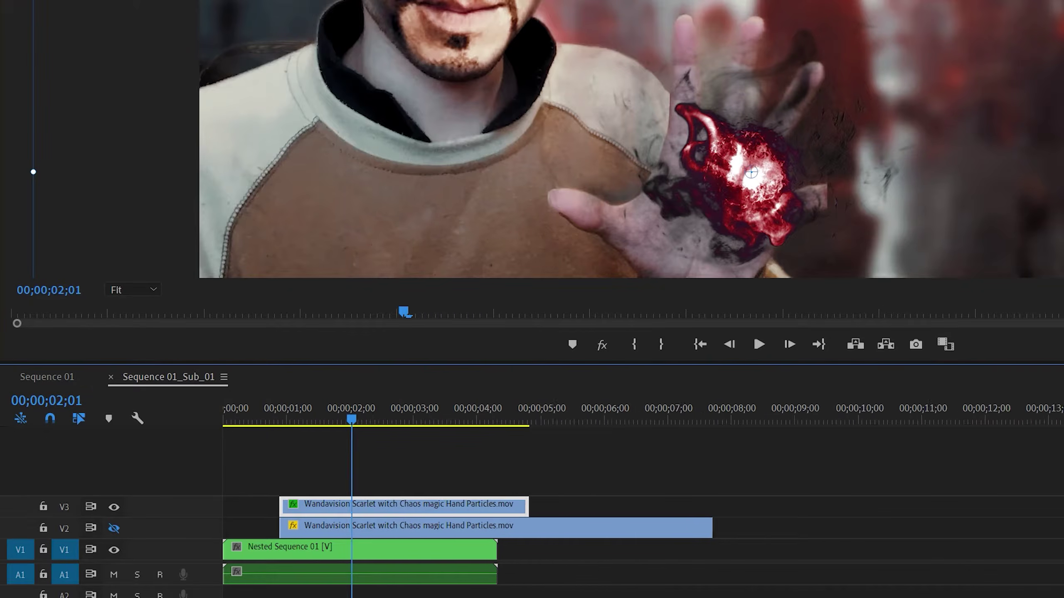
key("equal")
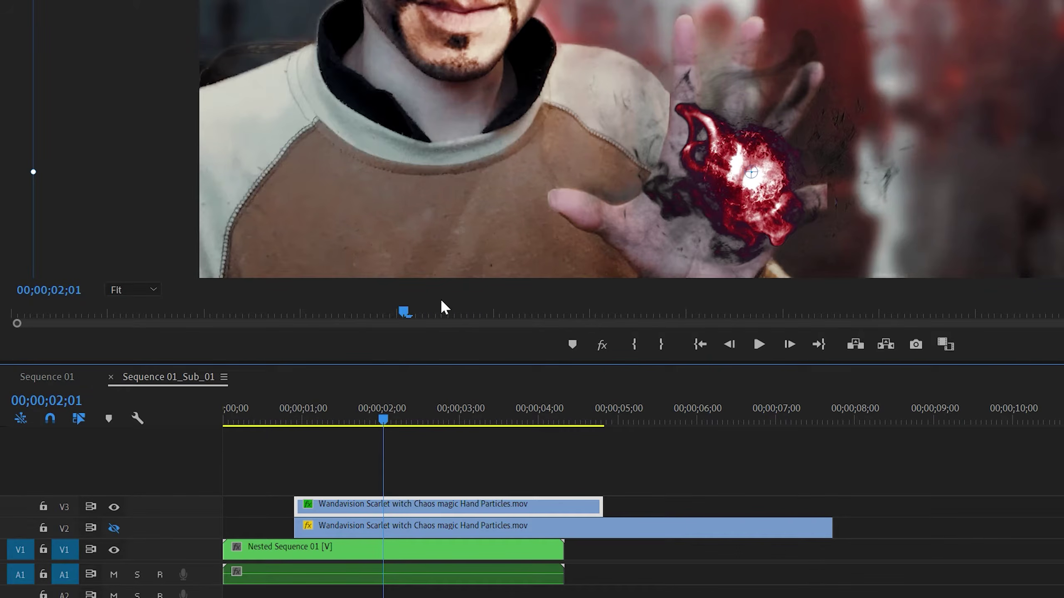
key("Delete")
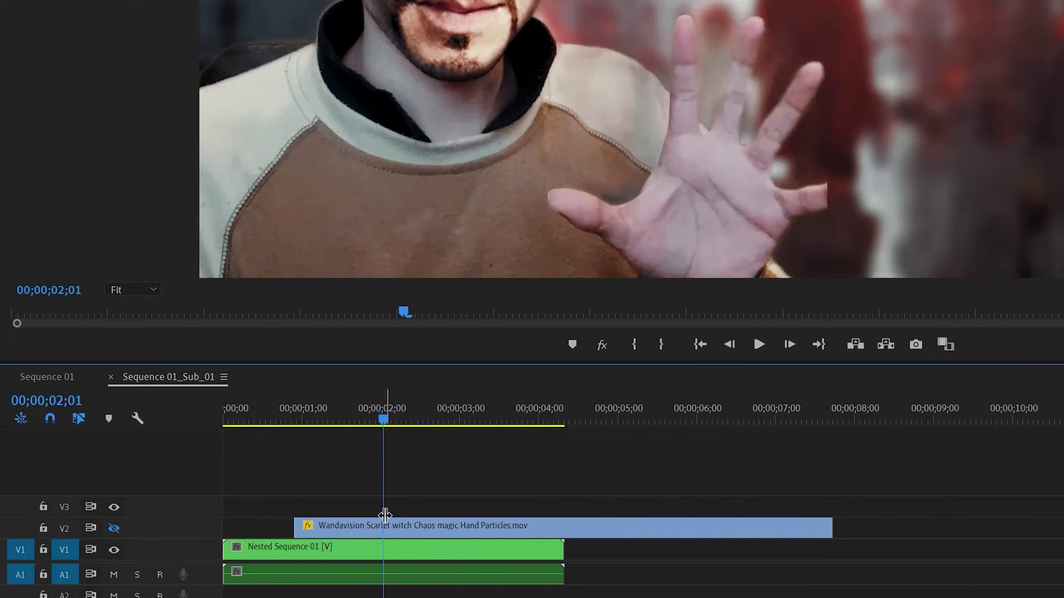
Step: Make the V2 track visible again, move the particle energy onto the open palm and scale it to 179.4
left_click(384, 528)
left_click(114, 527)
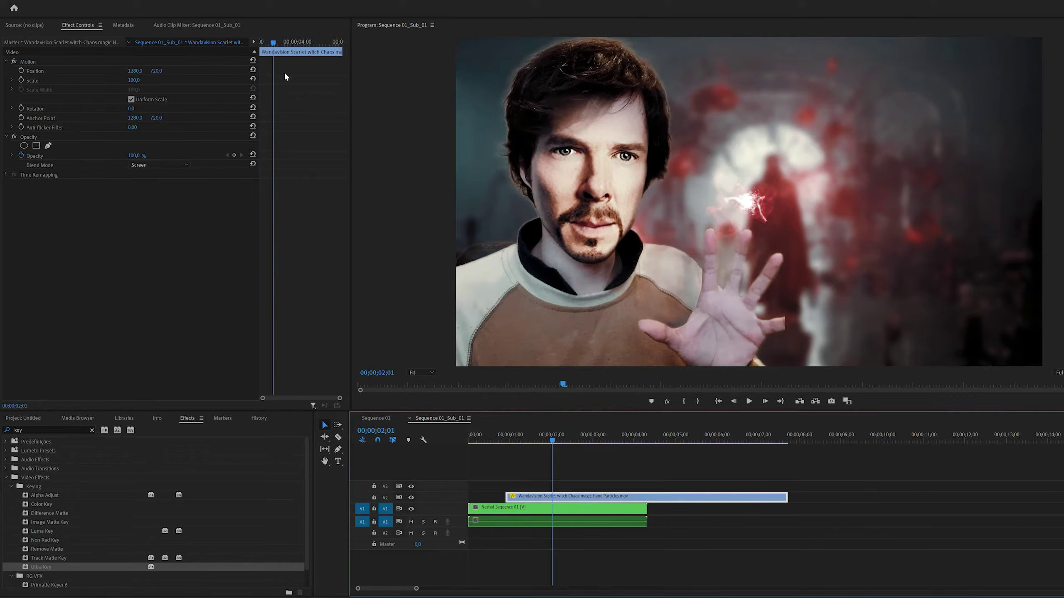
left_click(69, 63)
left_click_drag(751, 187, 758, 295)
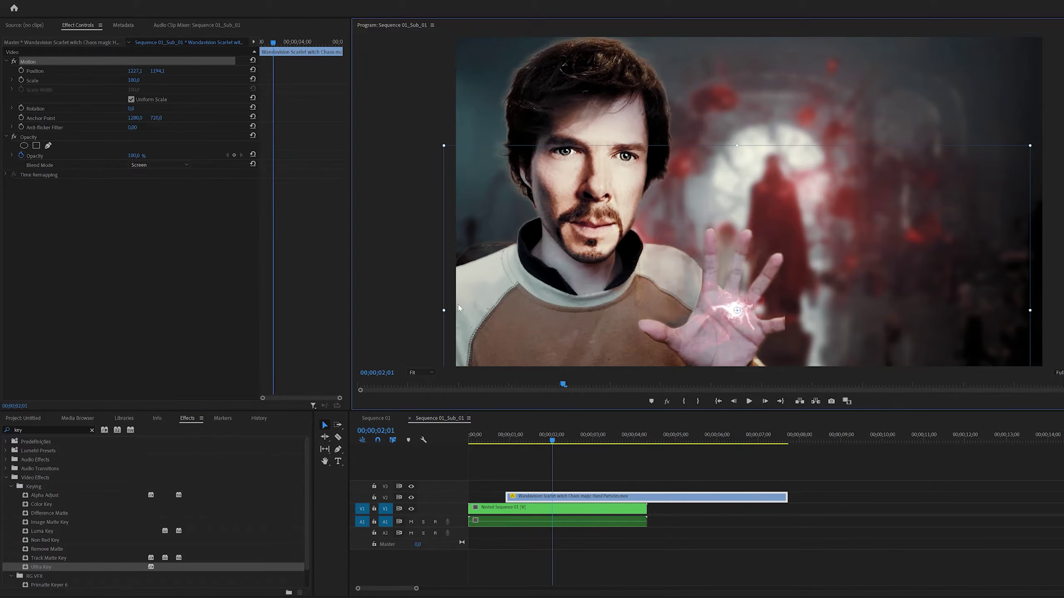
left_click_drag(444, 311, 211, 308)
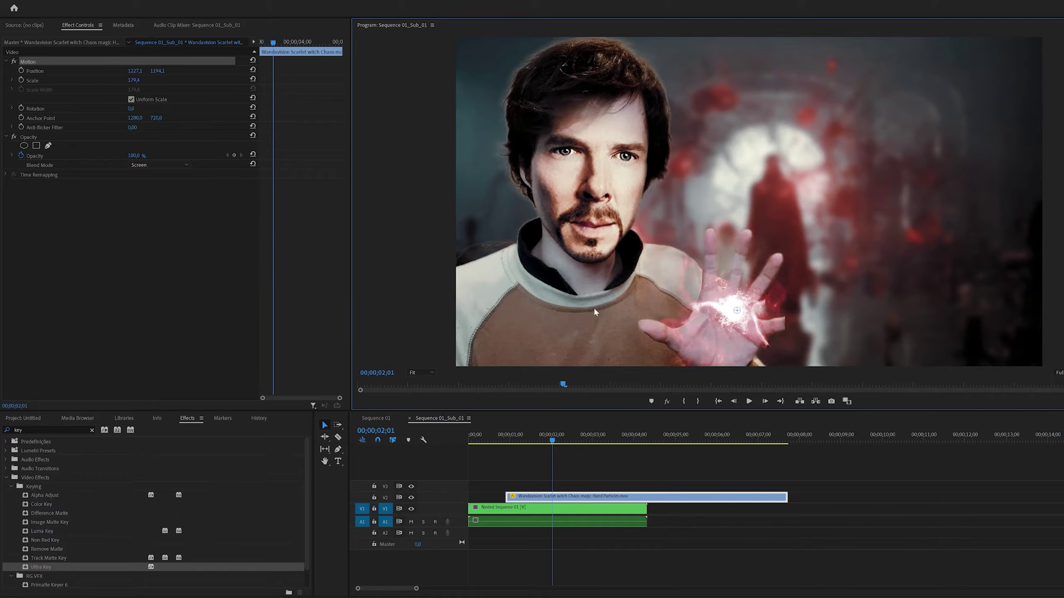
Step: Play back the hand effect and shift the particle clip earlier to start at about 0.7 seconds
left_click_drag(519, 438, 528, 433)
key("space")
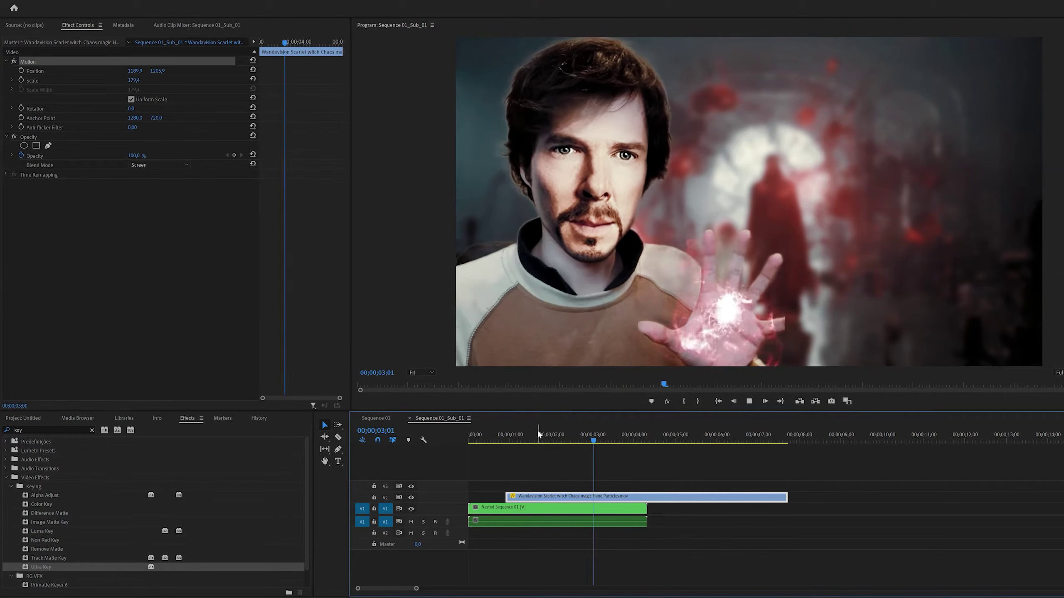
key("space")
mouse_move(507, 438)
left_mouse_down()
mouse_move(489, 440)
mouse_move(500, 440)
left_mouse_up()
left_click_drag(519, 498, 514, 500)
left_click_drag(493, 439, 496, 440)
left_click_drag(516, 498, 511, 499)
key("space")
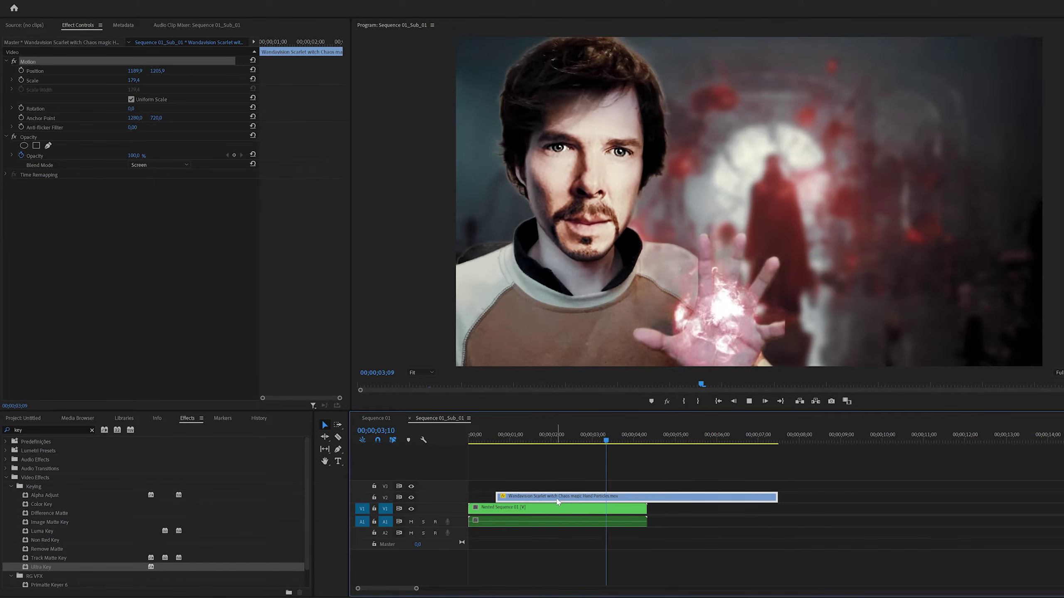
key("space")
Step: Cut the particle clip at the end of the nested sequence and delete the excess part
left_click_drag(621, 448, 603, 461)
key("c")
left_click(649, 498)
key("v")
left_click(670, 497)
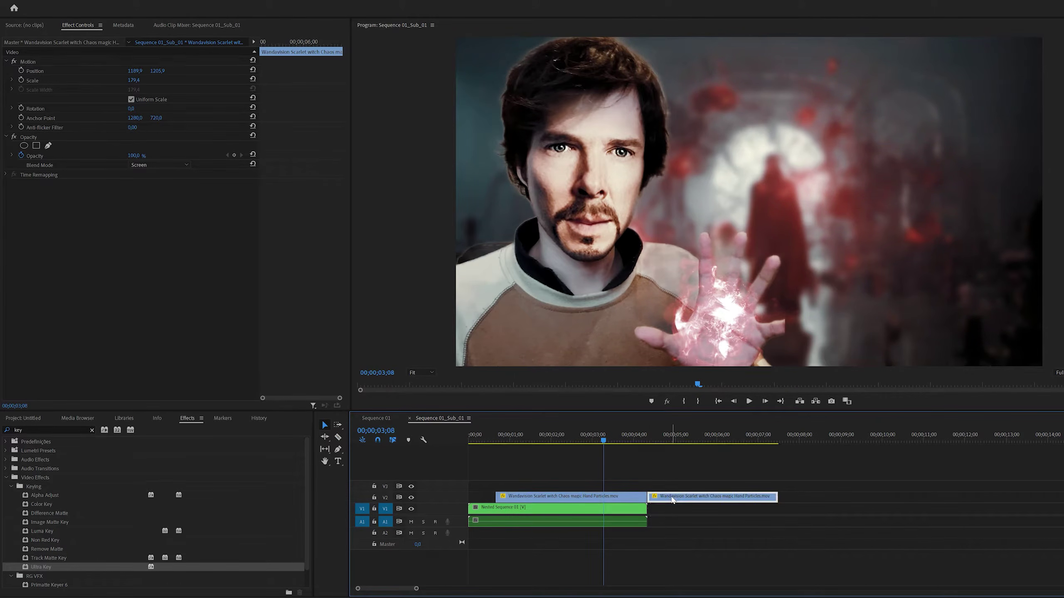
key("Delete")
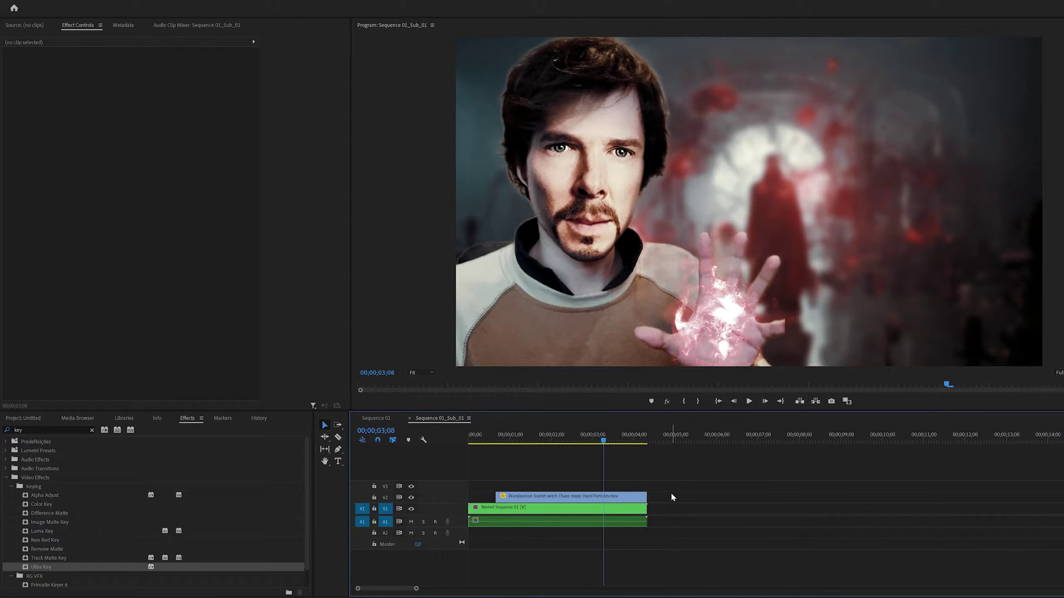
Step: Duplicate the trimmed particle clip onto V3 and V4, aligned directly above the original
left_click(613, 503)
left_click(586, 435)
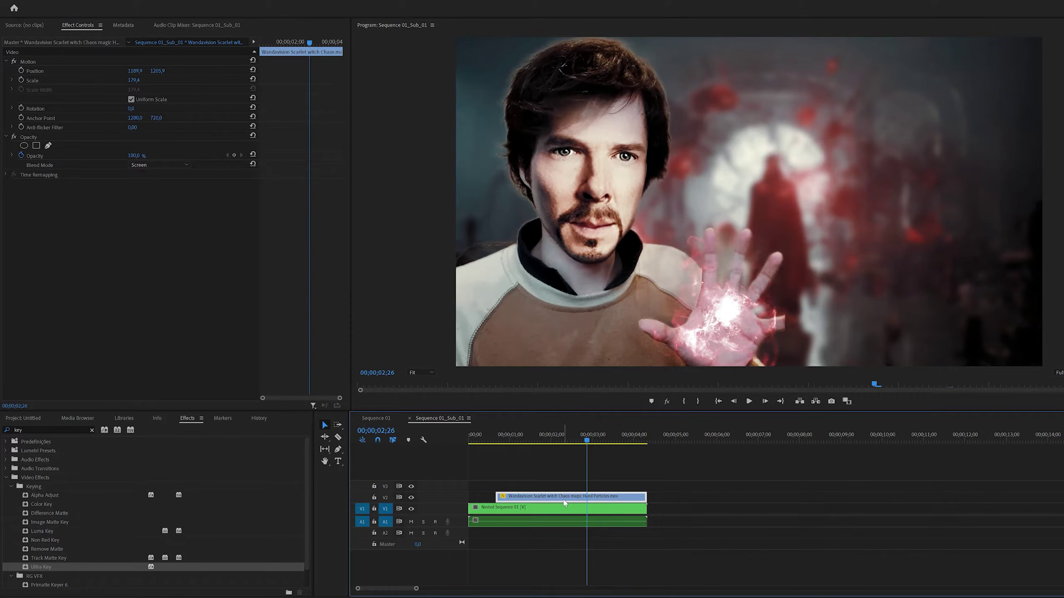
left_click_drag(563, 500, 563, 489)
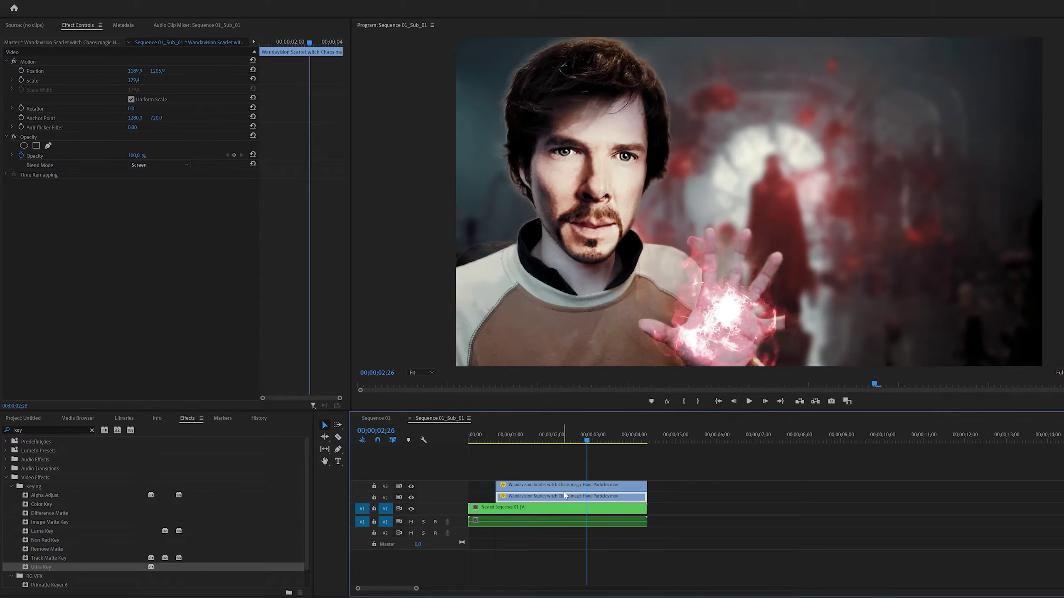
left_click_drag(572, 494, 572, 474)
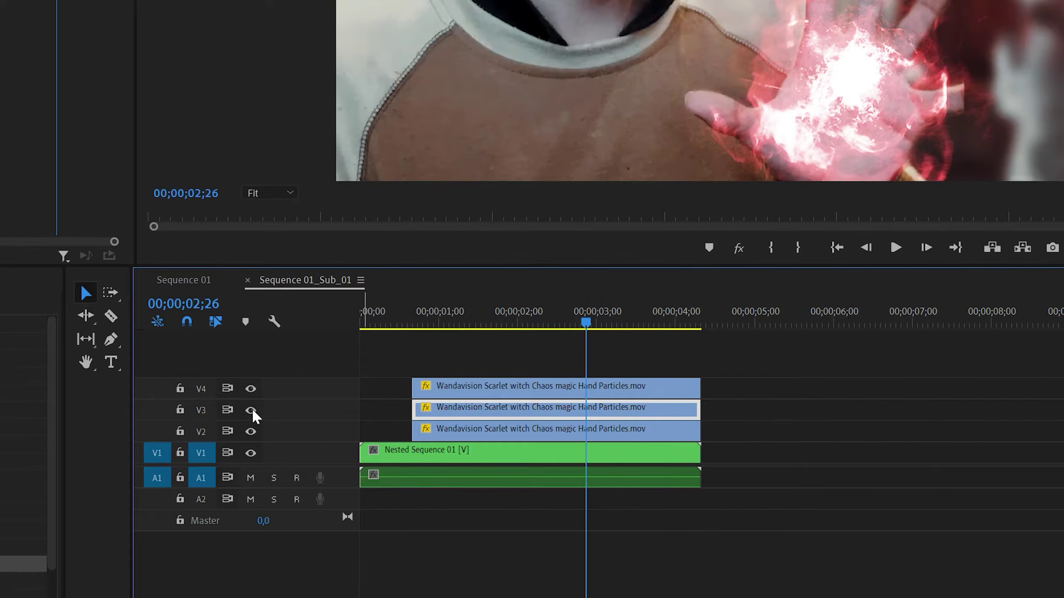
Step: Hide the V3 and V4 tracks and set the V2 particle clip's blend mode to Color Dodge
left_click(250, 411)
left_click(251, 389)
left_click(585, 499)
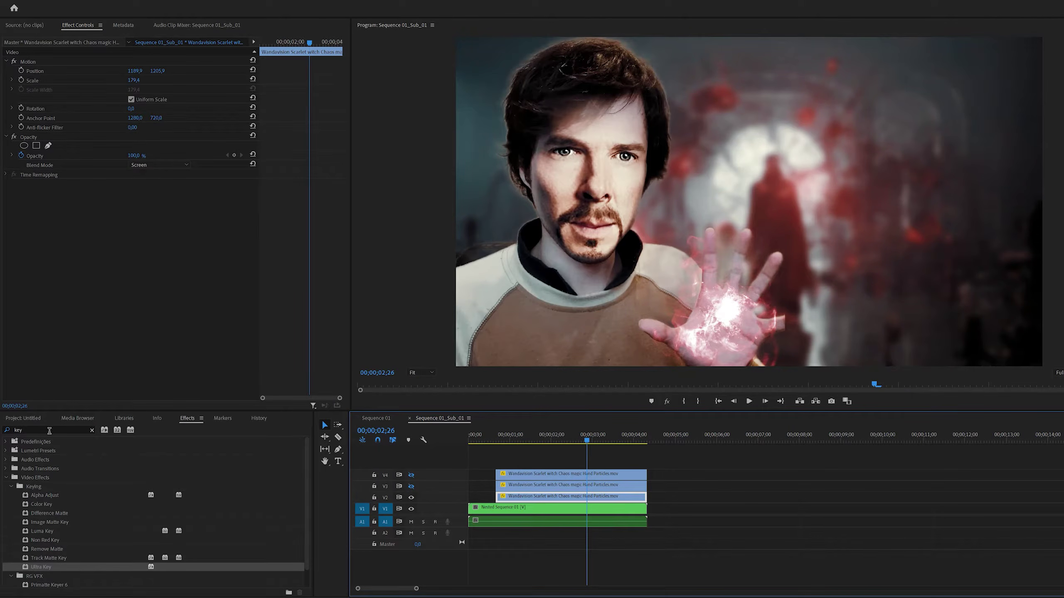
left_click(149, 165)
left_click(159, 269)
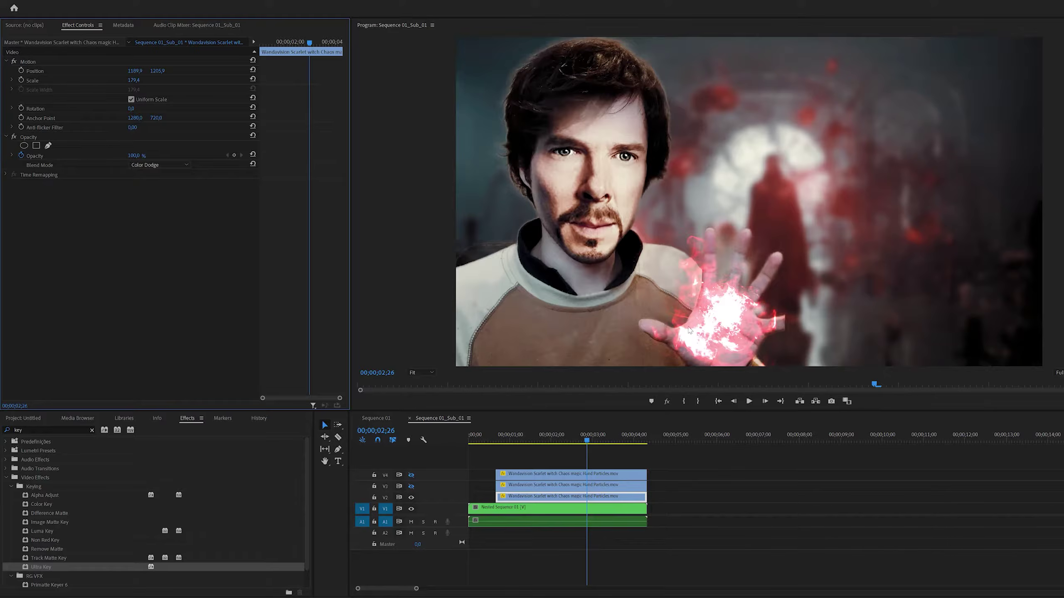
left_click(176, 164)
left_click(160, 266)
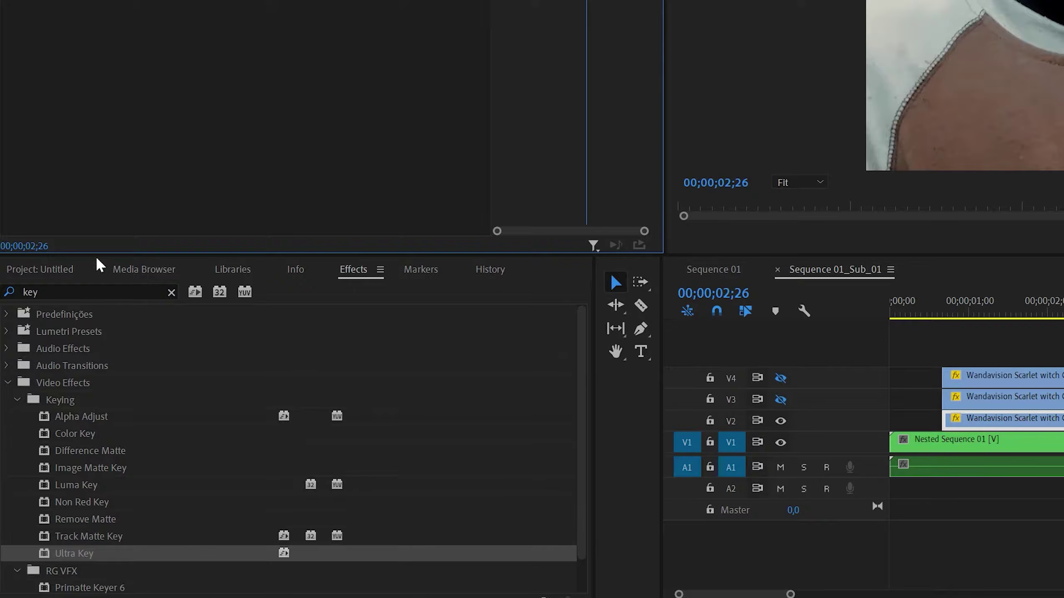
Step: Find Gaussian Blur in the effects and apply it to the V2 particle clip
double_click(63, 292)
type("gaus")
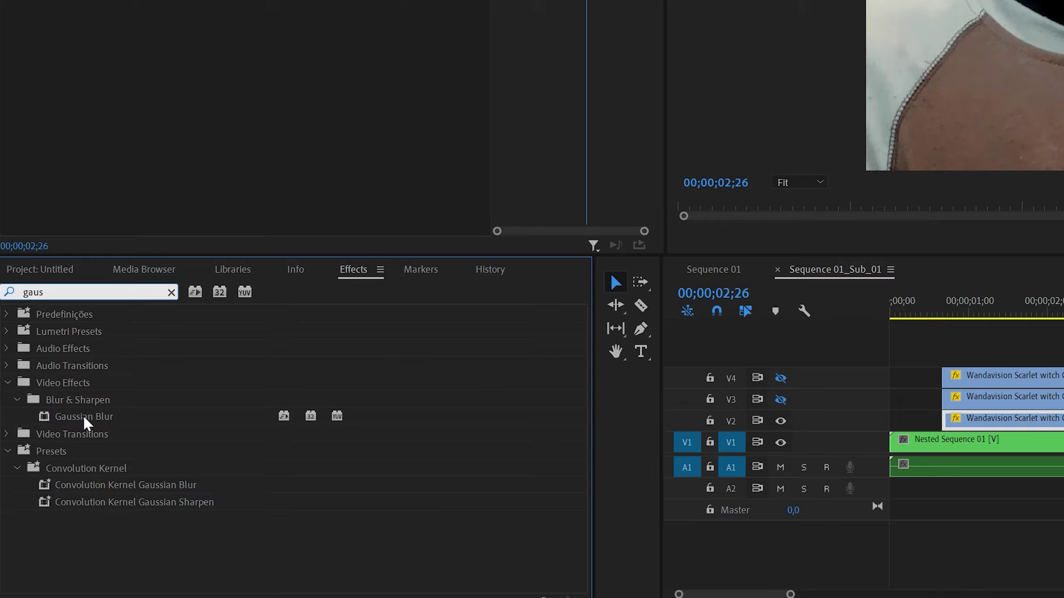
left_click_drag(84, 417, 972, 419)
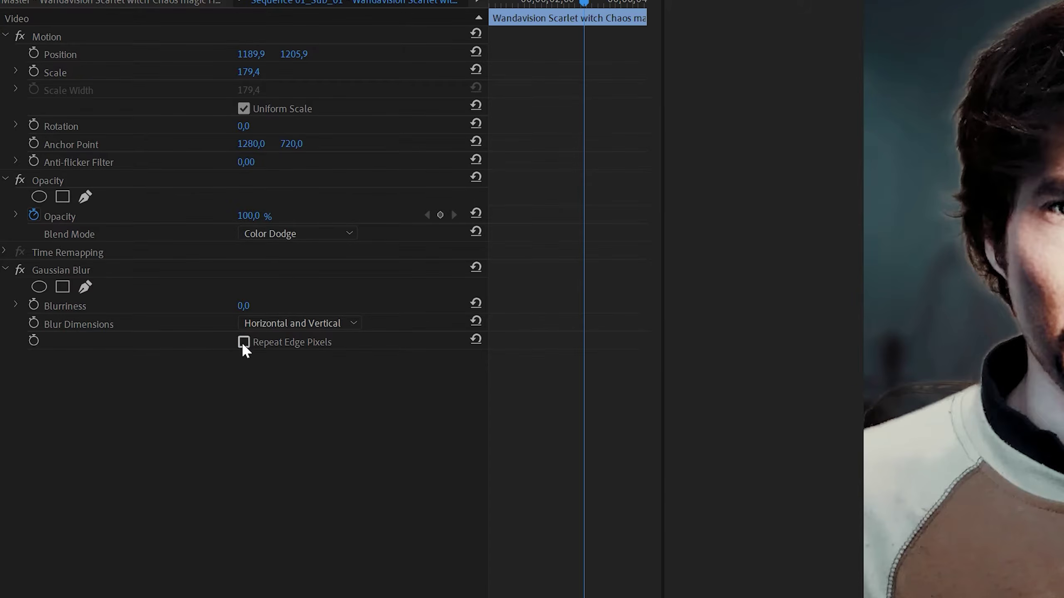
Step: Turn on Repeat Edge Pixels for the V2 clip's Gaussian Blur and set its blurriness to 301
left_click(130, 222)
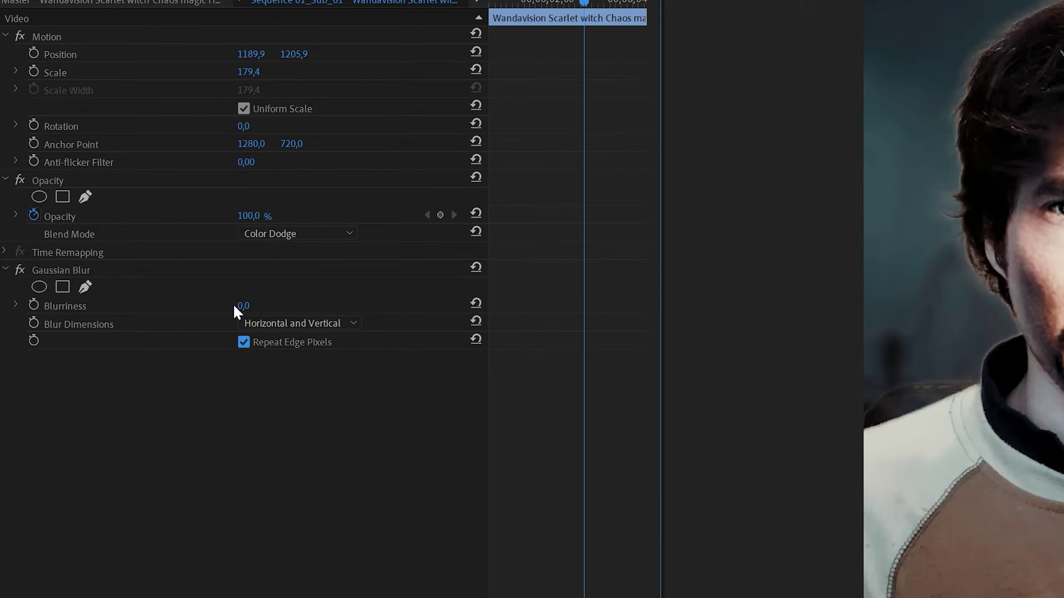
left_click_drag(243, 310, 318, 310)
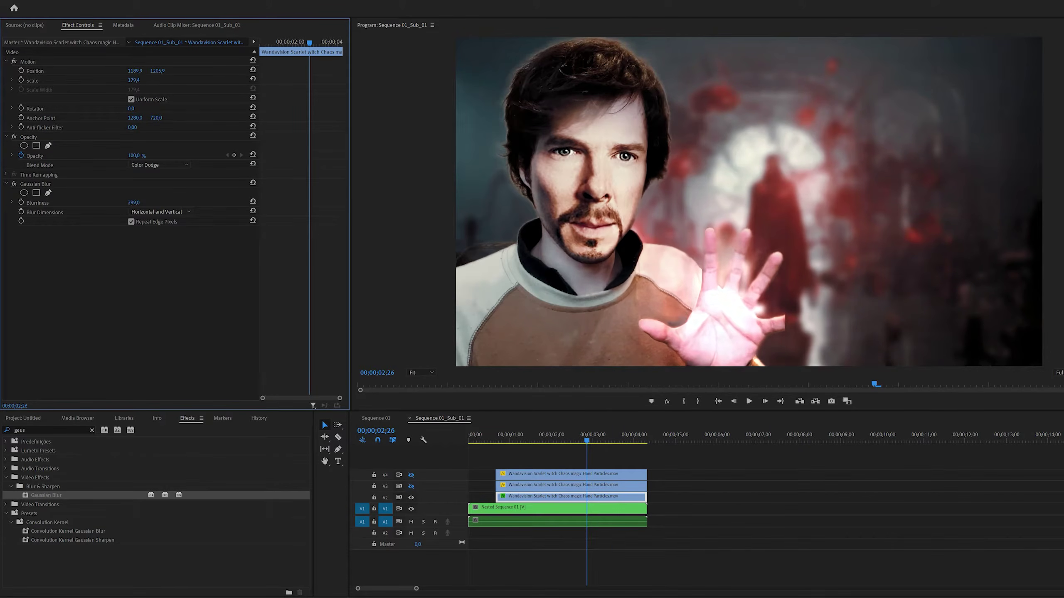
mouse_move(176, 203)
left_mouse_down()
mouse_move(153, 203)
mouse_move(187, 203)
left_mouse_up()
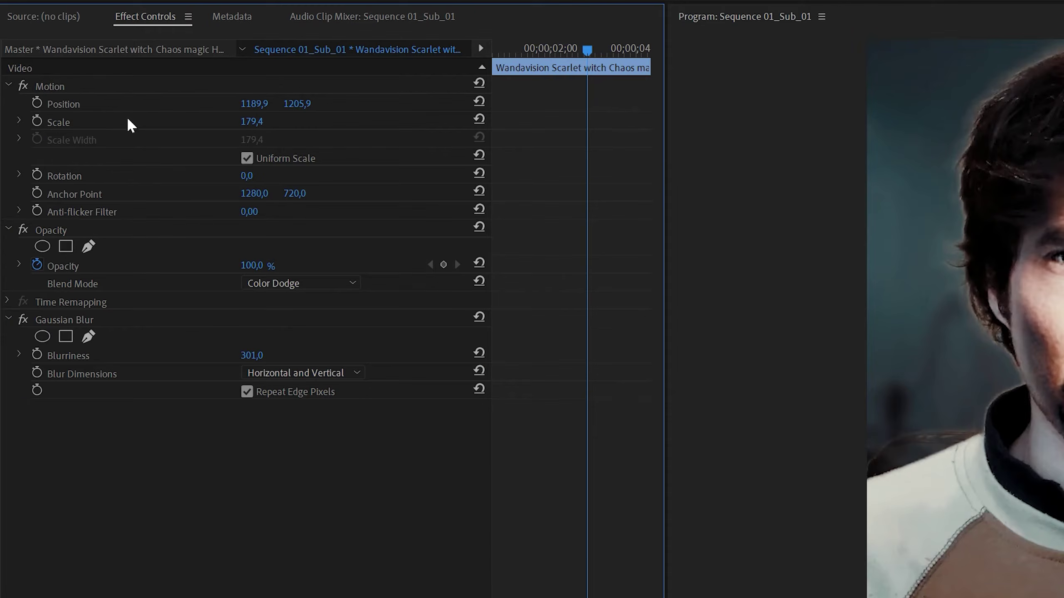
Step: Scale the blurred V2 particle clip to about 331 and shift its glow horizontally toward the actor's torso
left_click(56, 62)
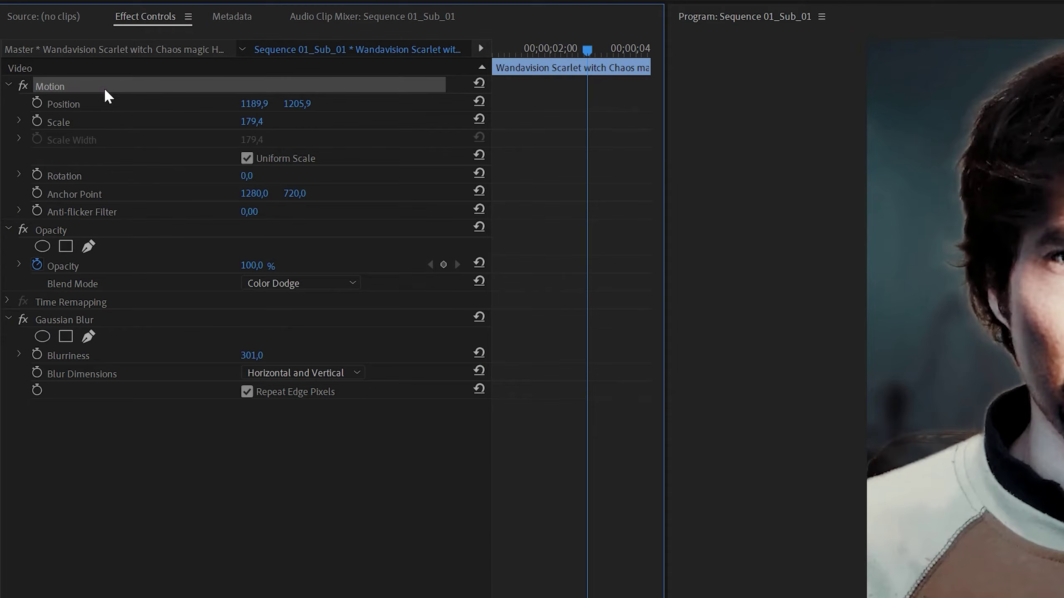
left_click(19, 121)
left_click_drag(261, 122, 325, 121)
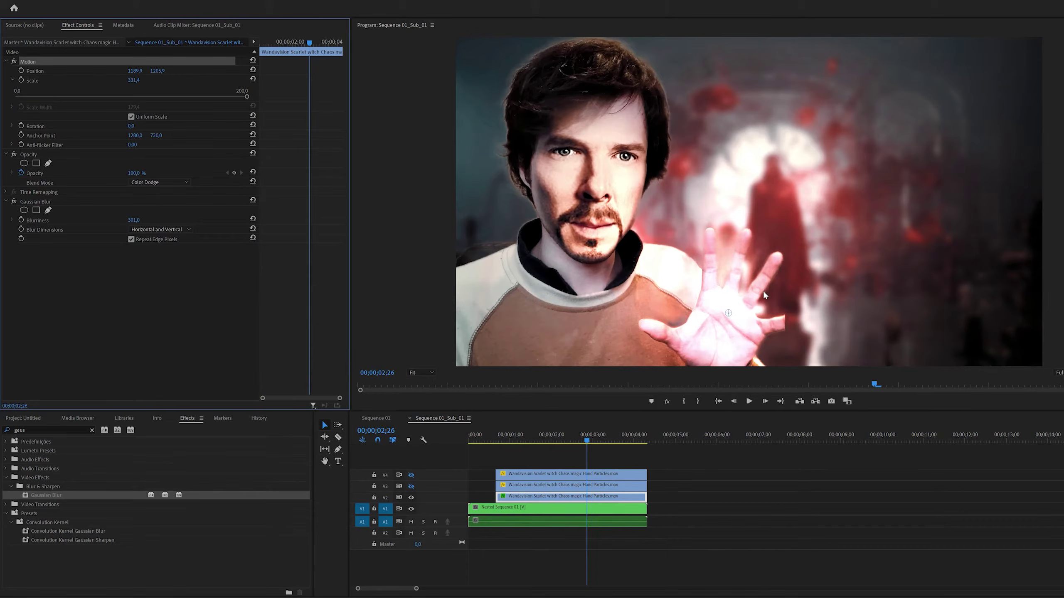
left_click_drag(763, 295, 709, 298)
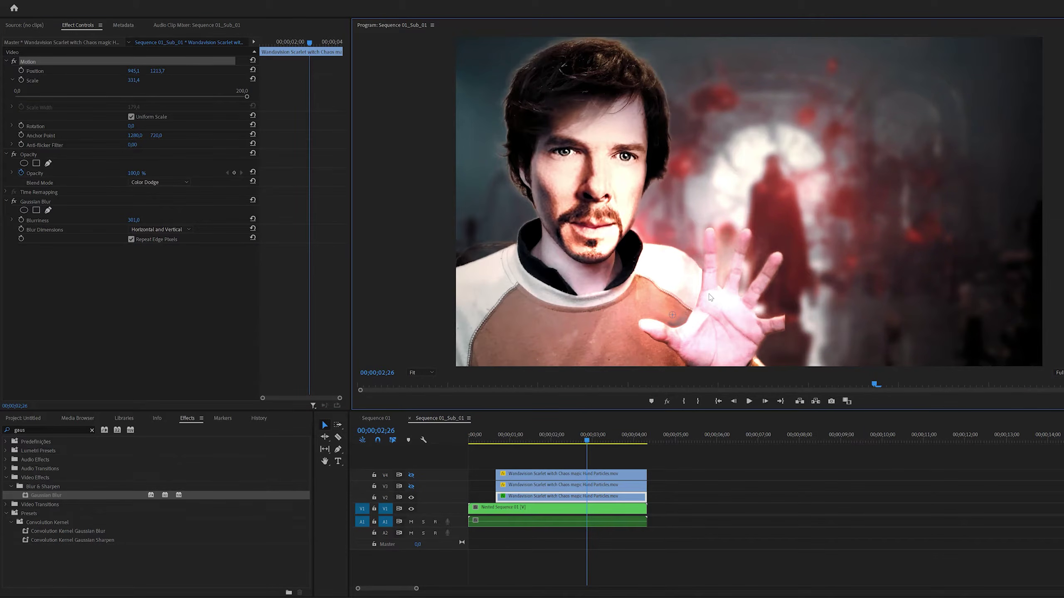
Step: Find the Tint effect, apply it to the V2 particle clip and map white to red (FF0000)
double_click(39, 429)
type("tint")
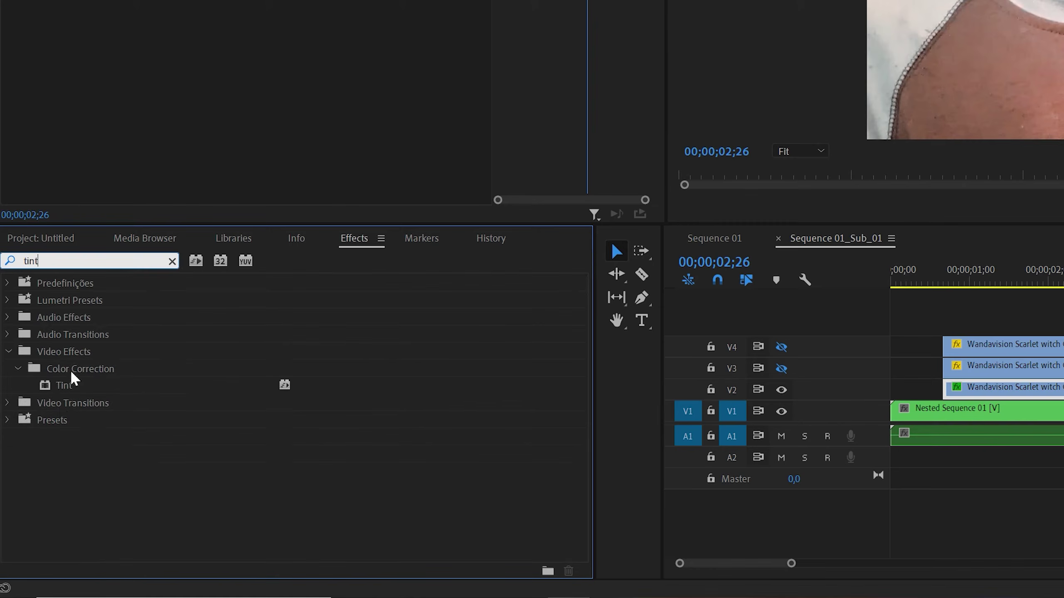
left_click_drag(67, 386, 1016, 387)
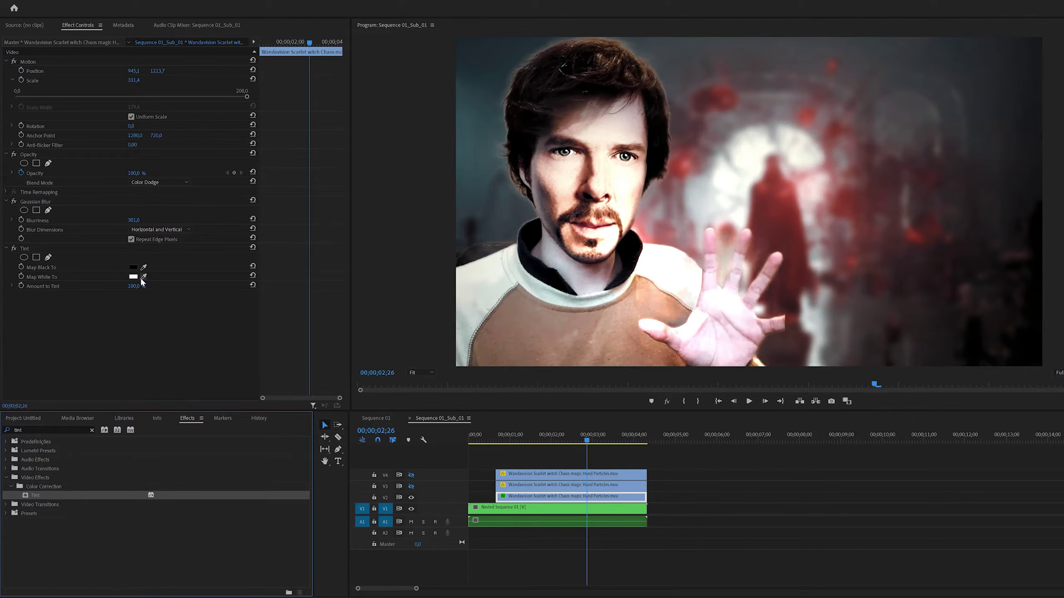
left_click(133, 277)
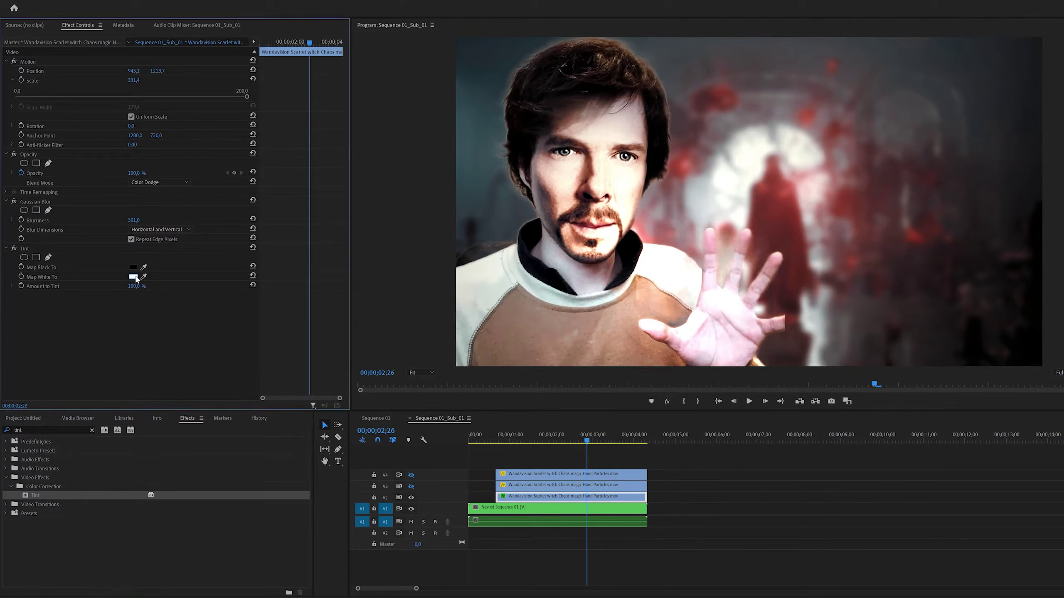
left_click(363, 407)
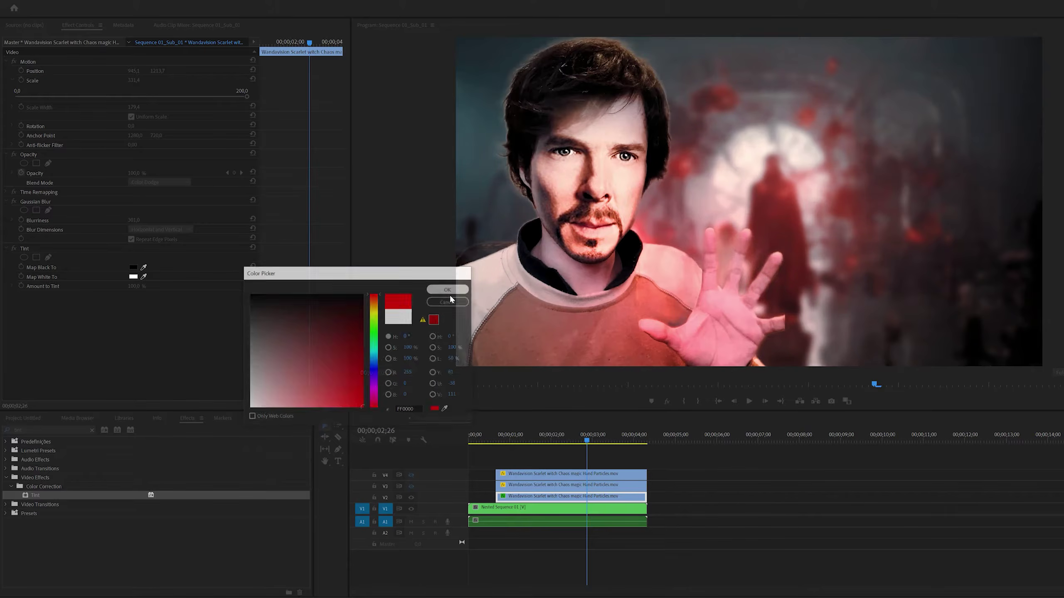
left_click(443, 290)
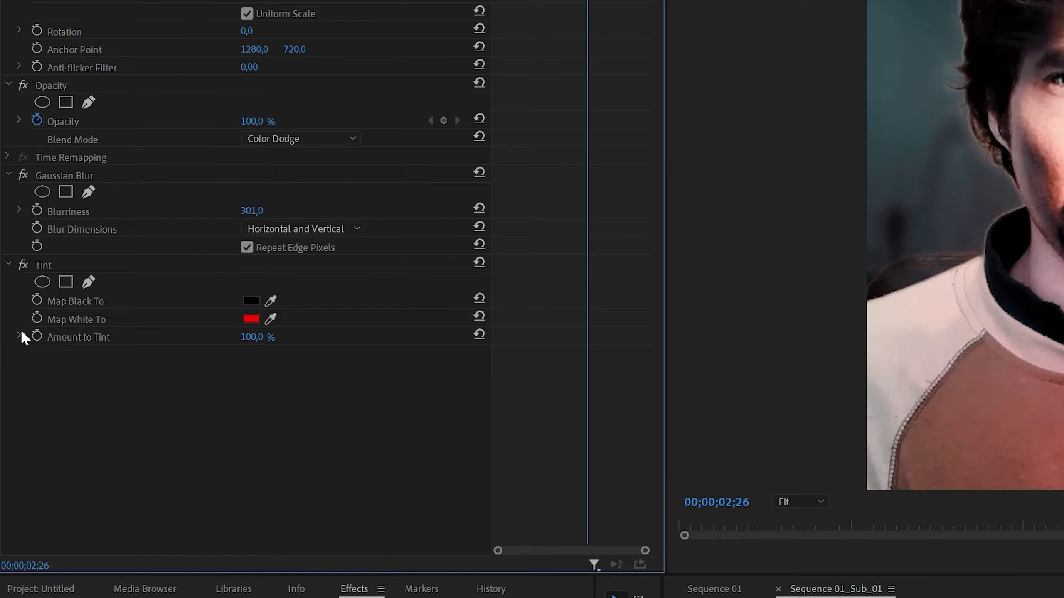
Step: Reduce the V2 clip's Amount to Tint to about 76% and play back the glow from the start of the particle clips
left_click(11, 286)
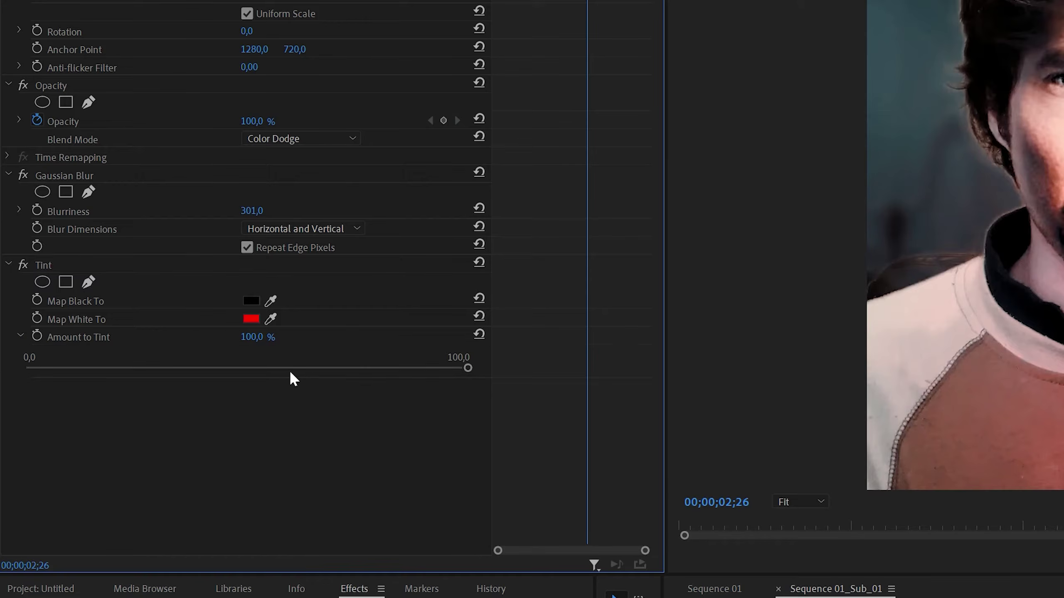
left_click_drag(457, 365, 251, 361)
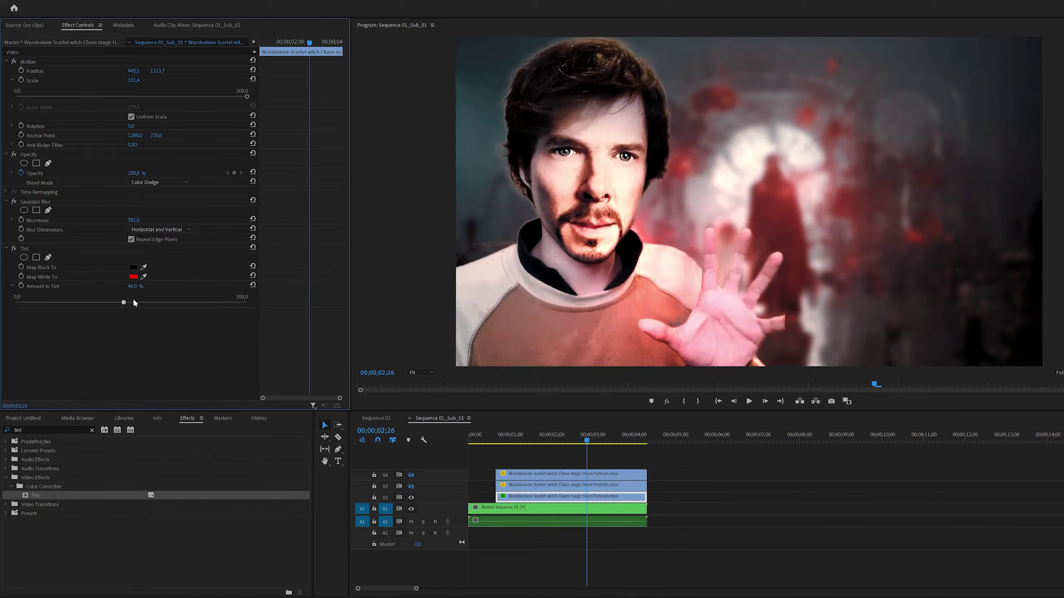
left_click_drag(135, 302, 176, 309)
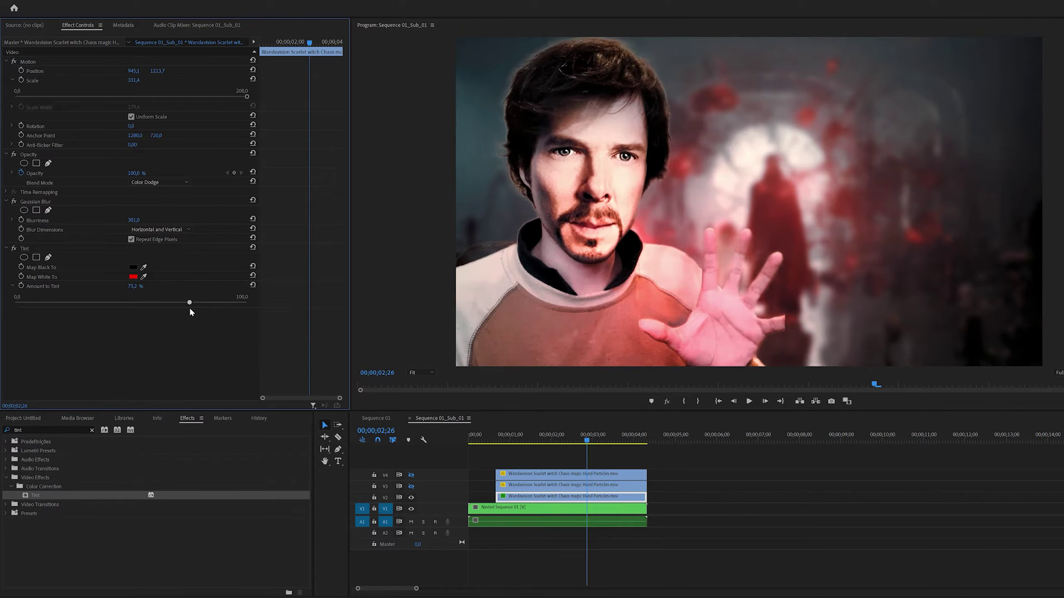
left_click(46, 63)
left_click_drag(588, 445, 498, 433)
key("space")
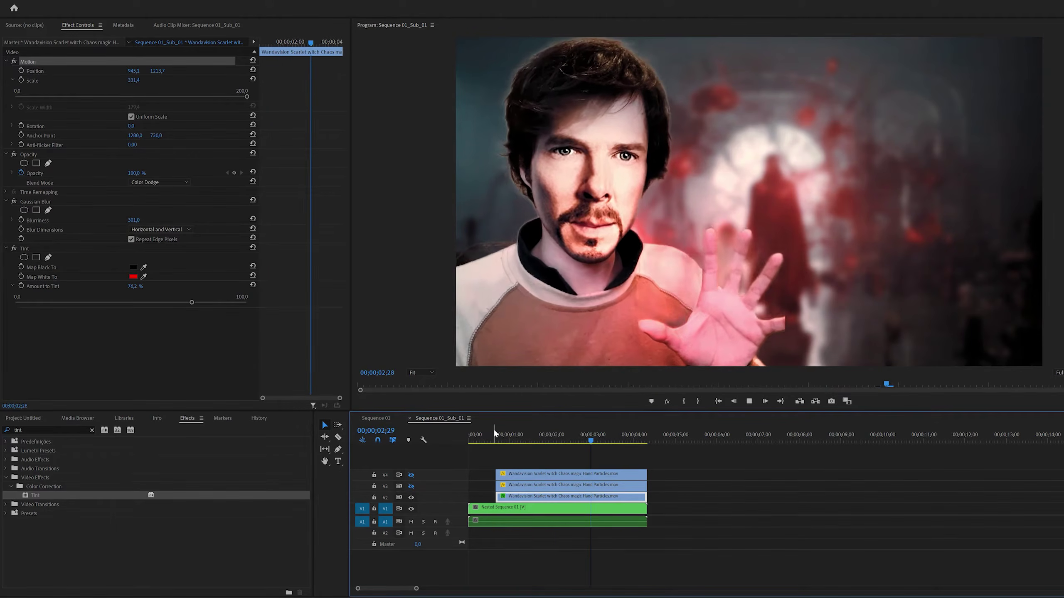
left_click(495, 433)
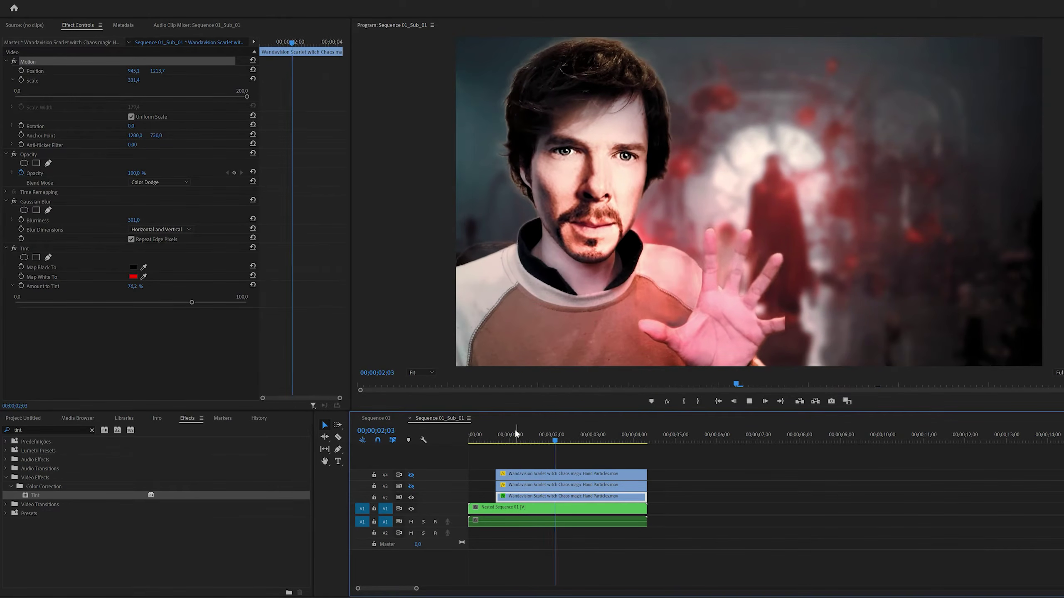
left_click_drag(516, 433, 550, 432)
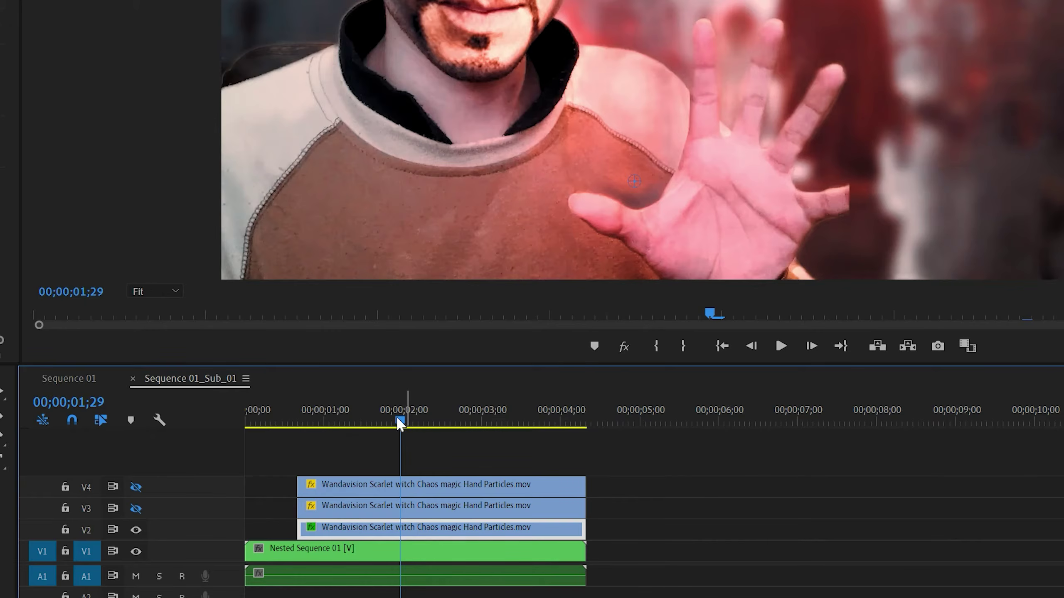
Step: Show the V3 track and set the V3 particle clip's blend mode to Multiply
left_click(372, 512)
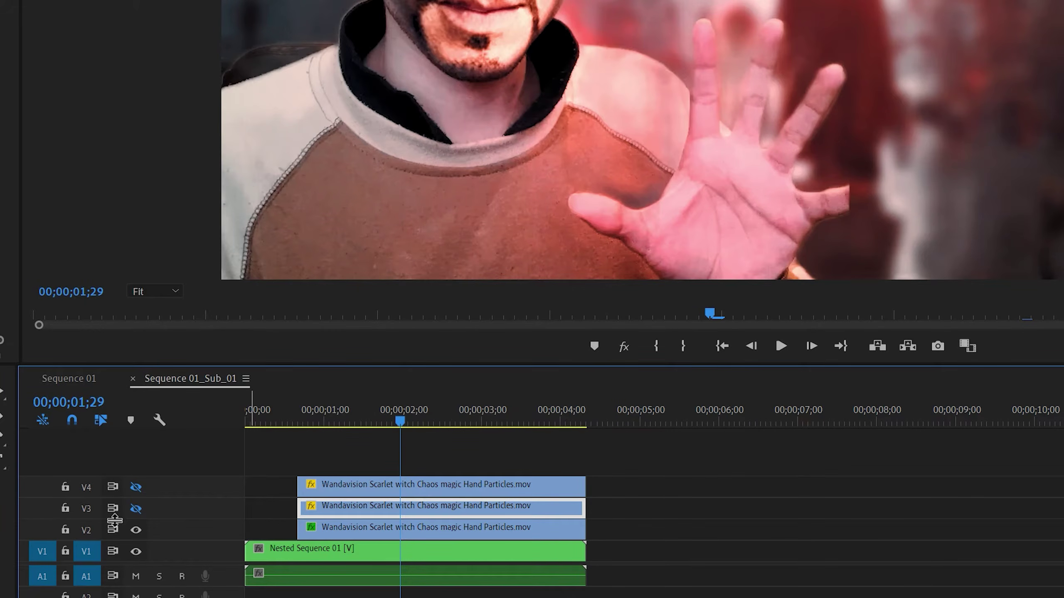
left_click(136, 509)
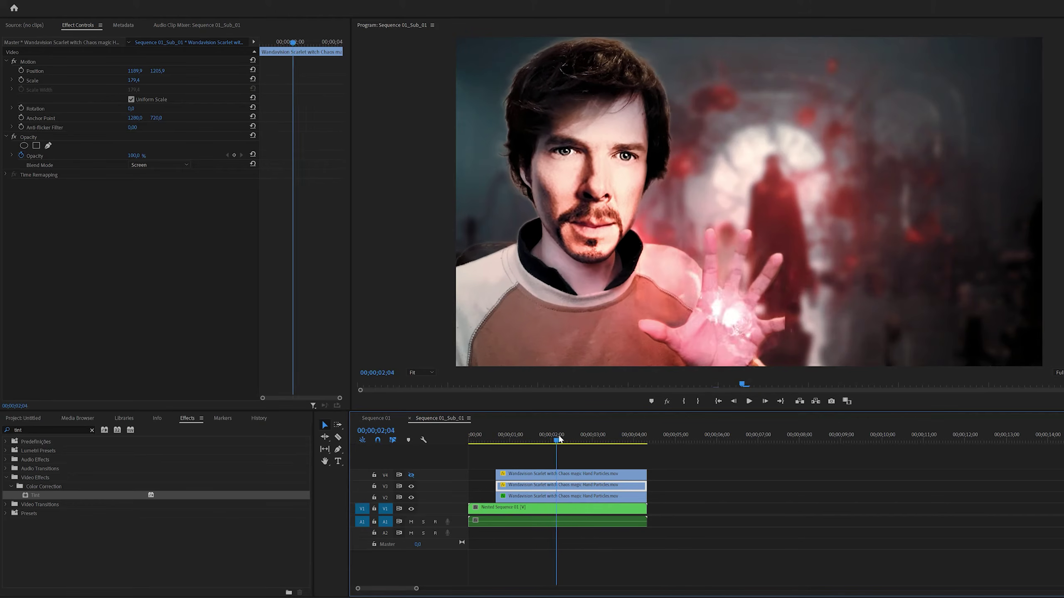
left_click_drag(403, 415, 475, 427)
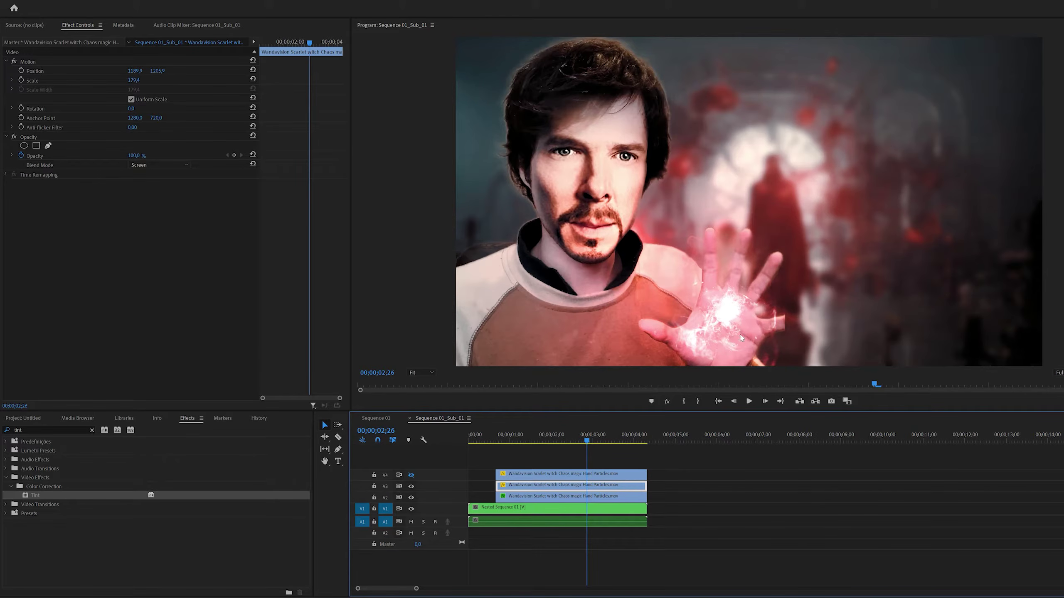
left_click(412, 497)
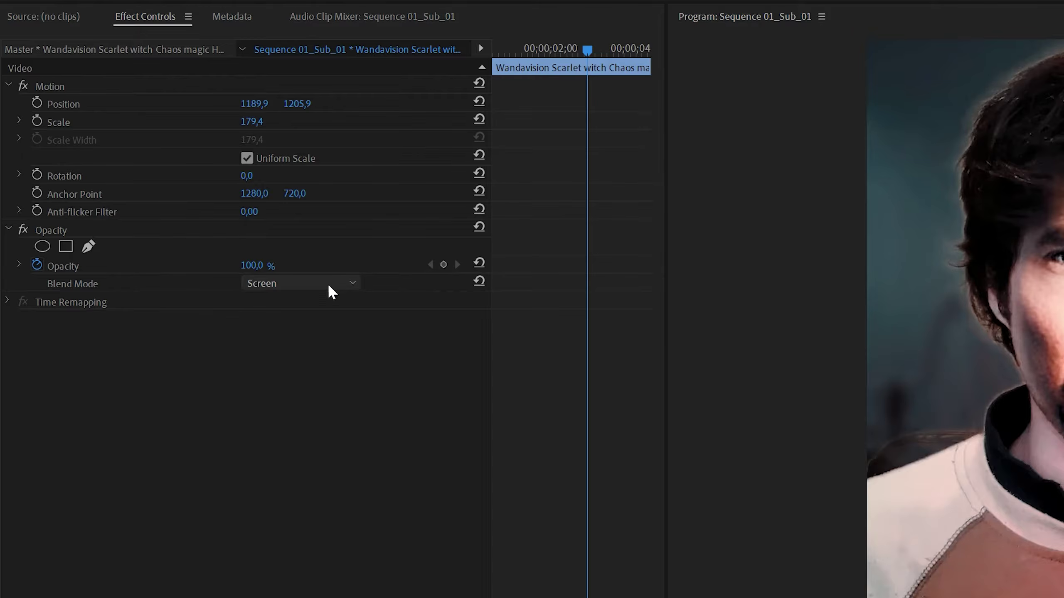
left_click(171, 166)
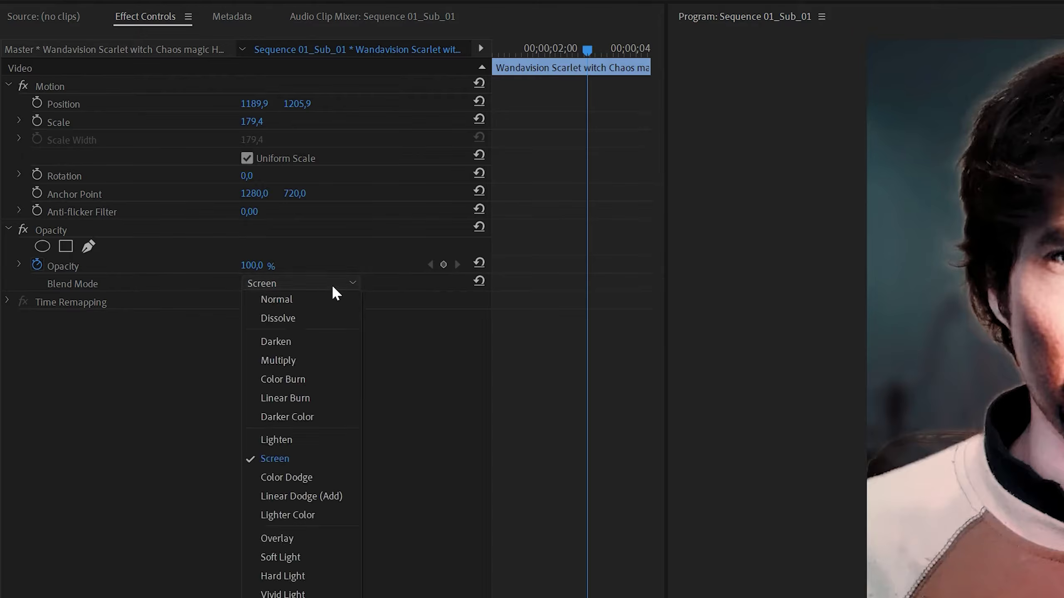
left_click(290, 362)
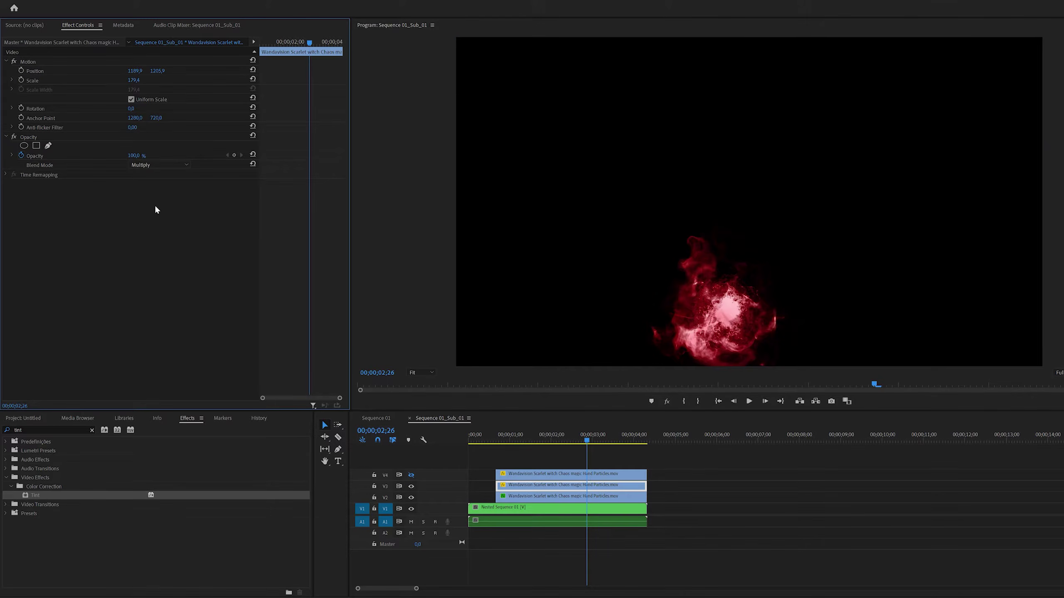
Step: Find the Invert video effect, apply it to the V3 particle clip and set its channel to Lightness
left_click(54, 431)
type("inver")
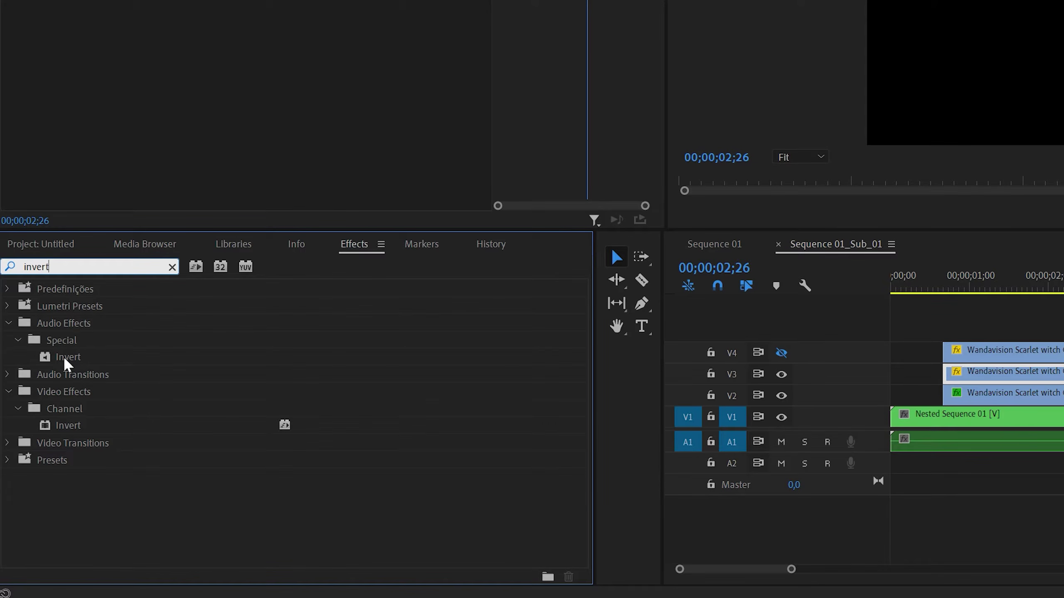
left_click_drag(72, 426, 132, 240)
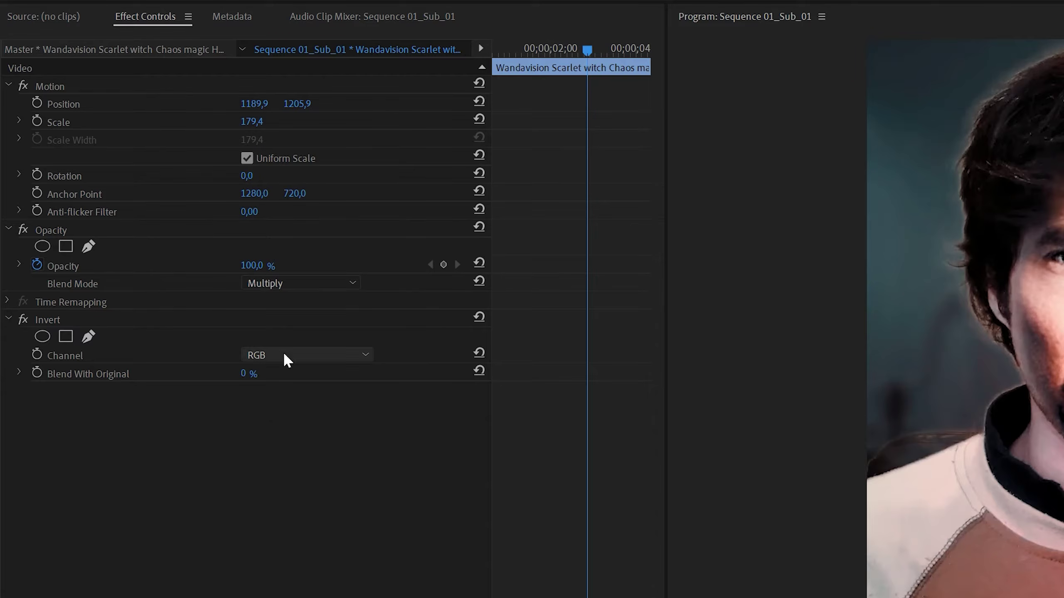
left_click(151, 204)
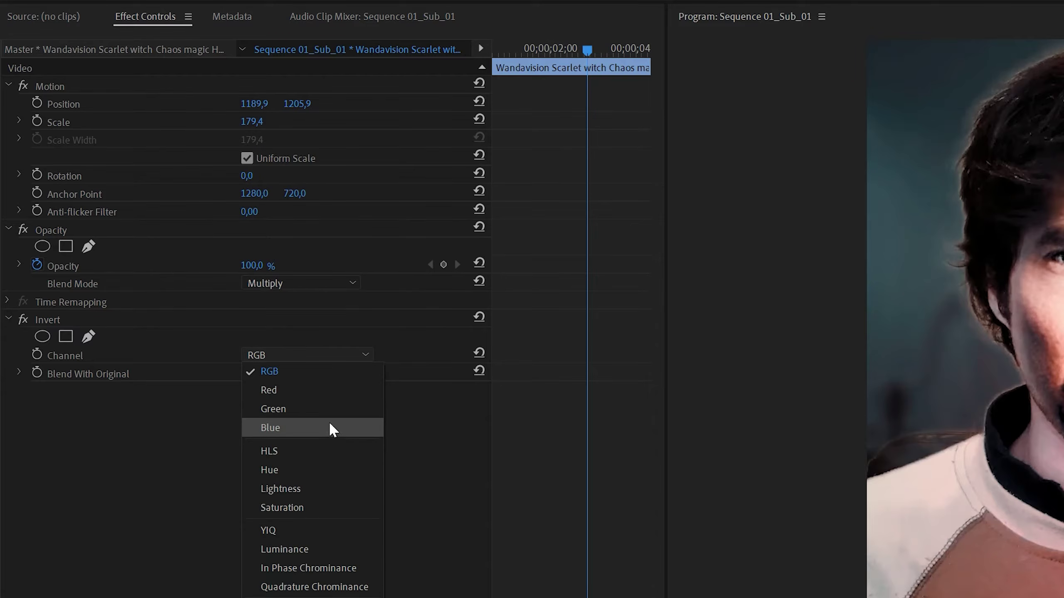
left_click(316, 490)
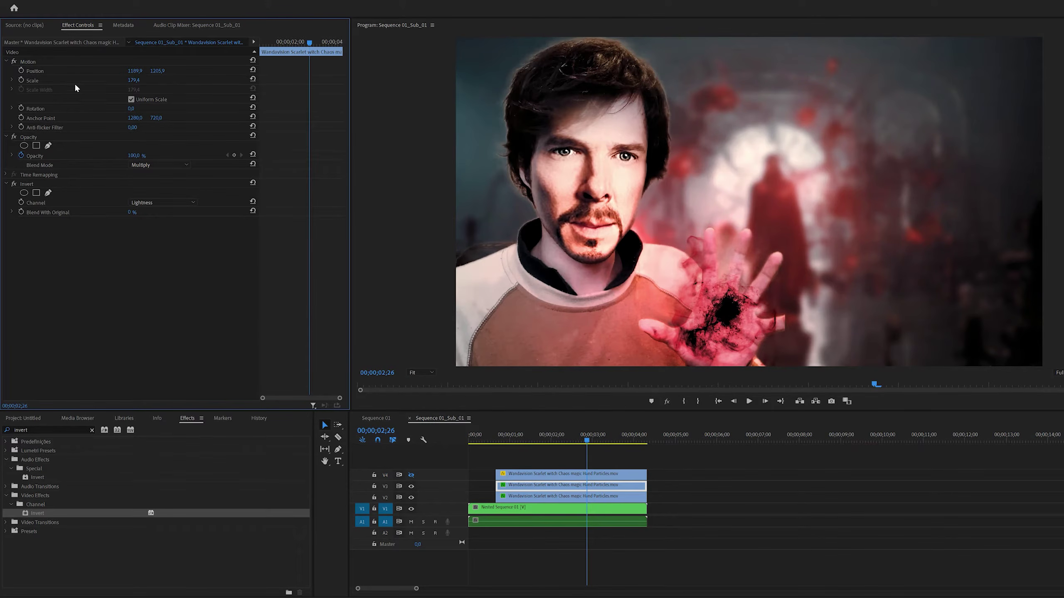
Step: Nudge the inverted V3 particle clip slightly downward on the palm and show the V4 track
left_click(46, 63)
left_click_drag(751, 327, 750, 333)
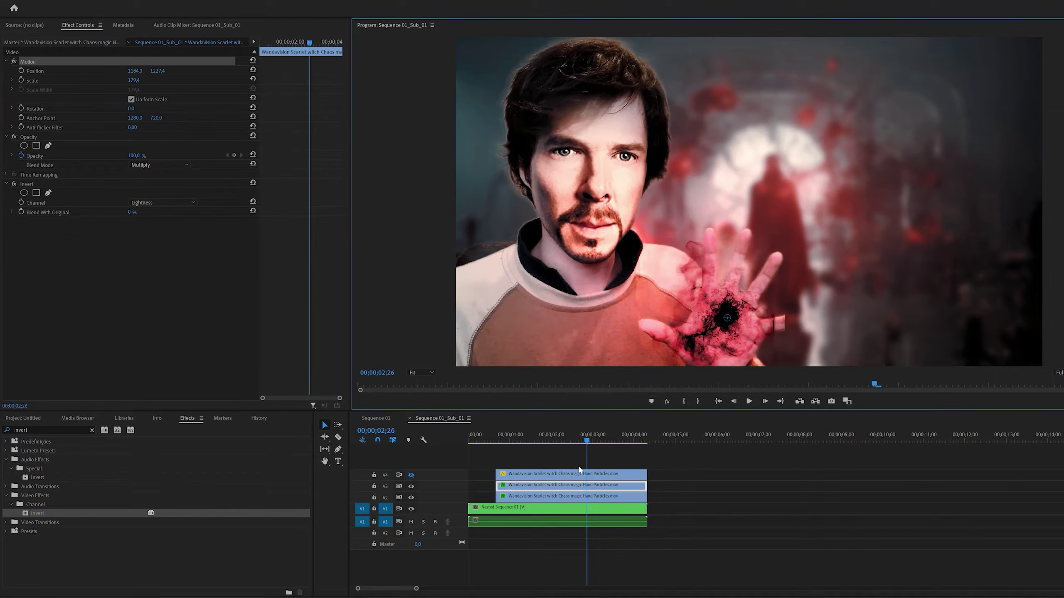
left_click(525, 478)
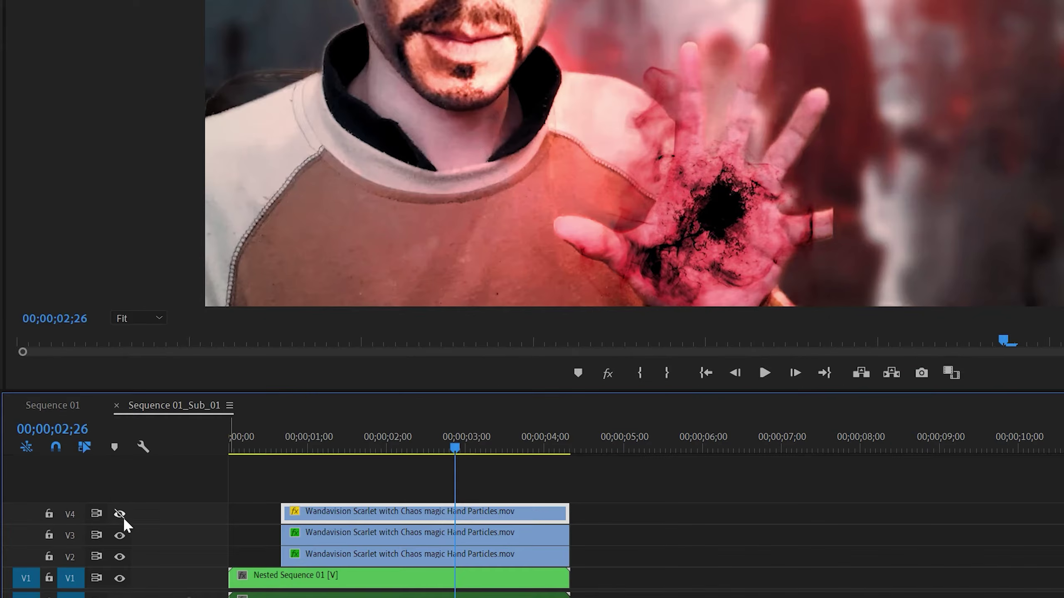
left_click(120, 515)
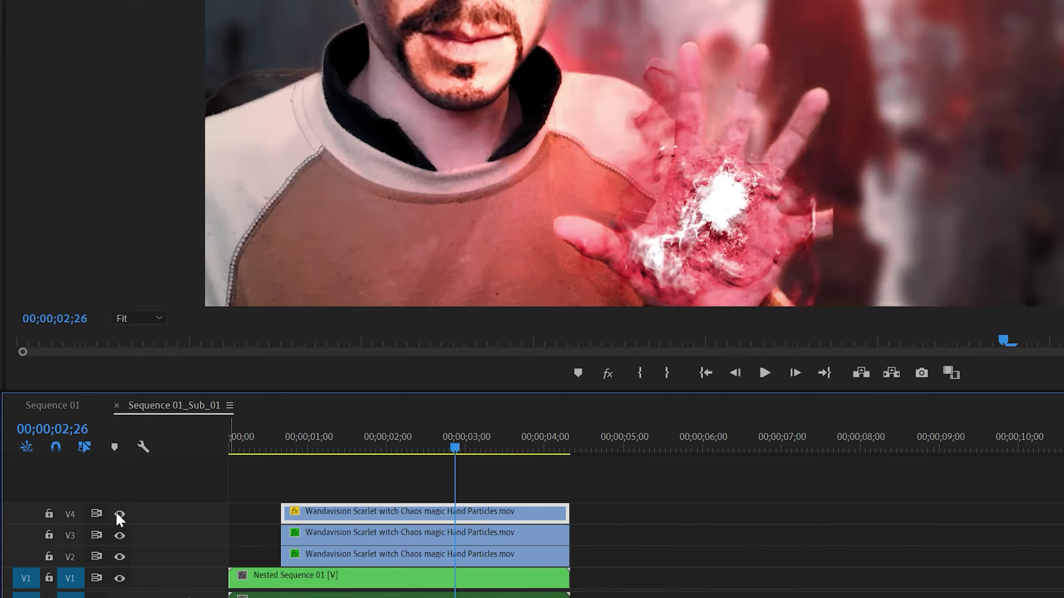
Step: Scale the V3 particle clip to 290.4, rotate it 35°, recentre it on the palm and preview the result
left_click(475, 536)
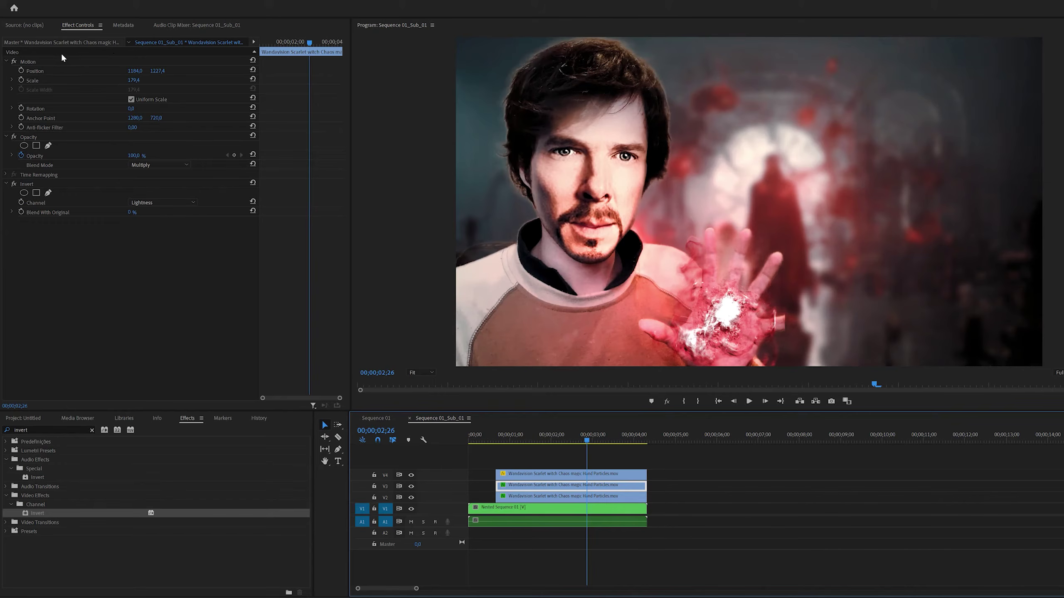
left_click(50, 61)
left_click_drag(134, 80, 164, 81)
left_click_drag(755, 341, 762, 334)
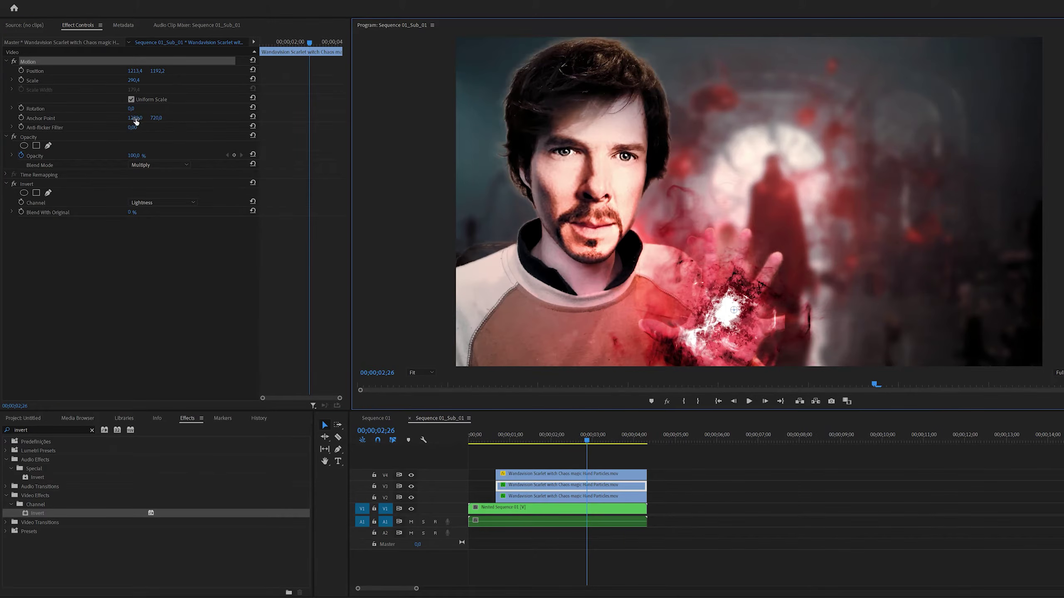
mouse_move(131, 109)
left_mouse_down()
mouse_move(203, 109)
mouse_move(140, 110)
left_mouse_up()
mouse_move(694, 257)
left_mouse_down()
mouse_move(709, 266)
mouse_move(699, 273)
left_mouse_up()
left_click_drag(587, 438, 495, 441)
key("space")
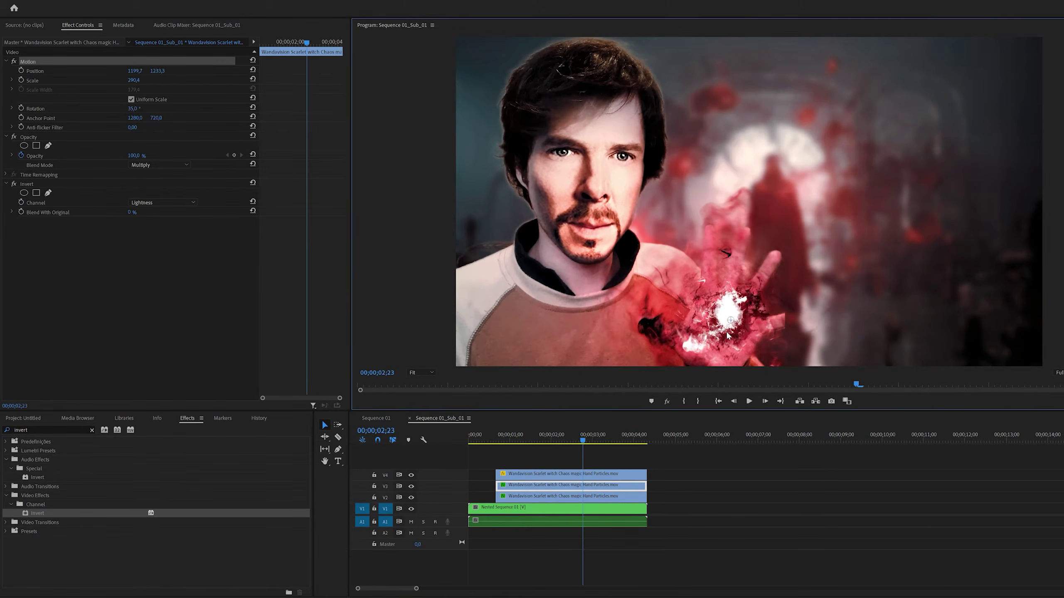
left_click(504, 441)
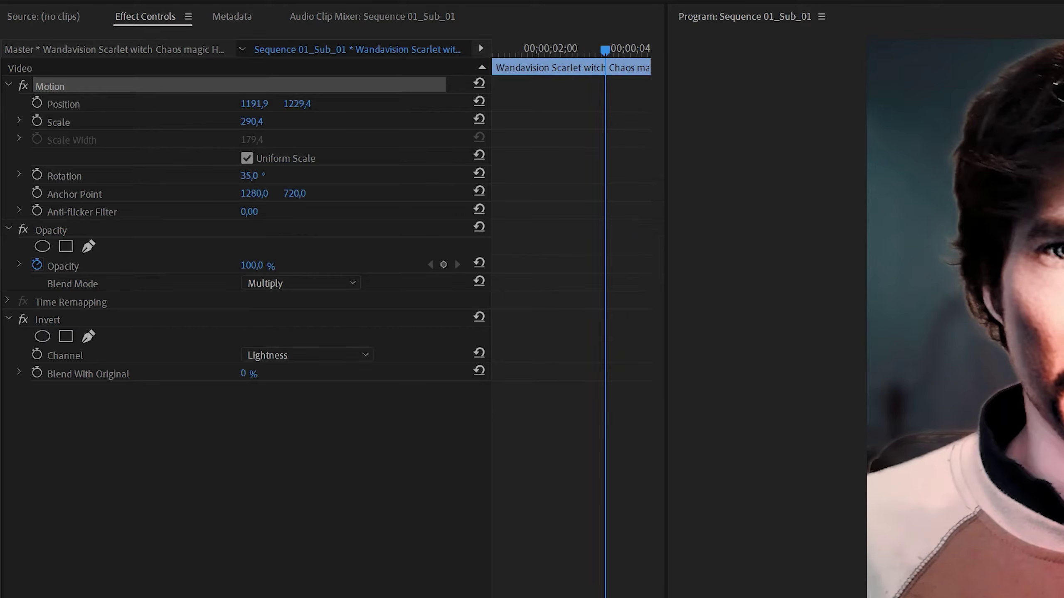
Step: Turn off opacity keyframing on the V3 particle clip and lower its opacity to about 55%
left_click(37, 264)
left_click(19, 264)
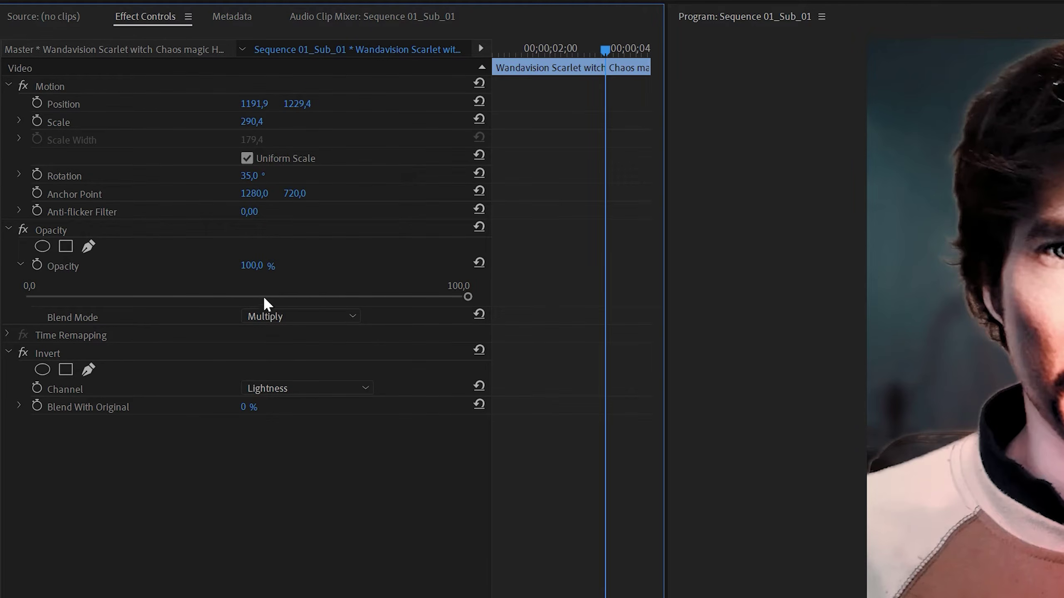
left_click_drag(467, 297, 372, 306)
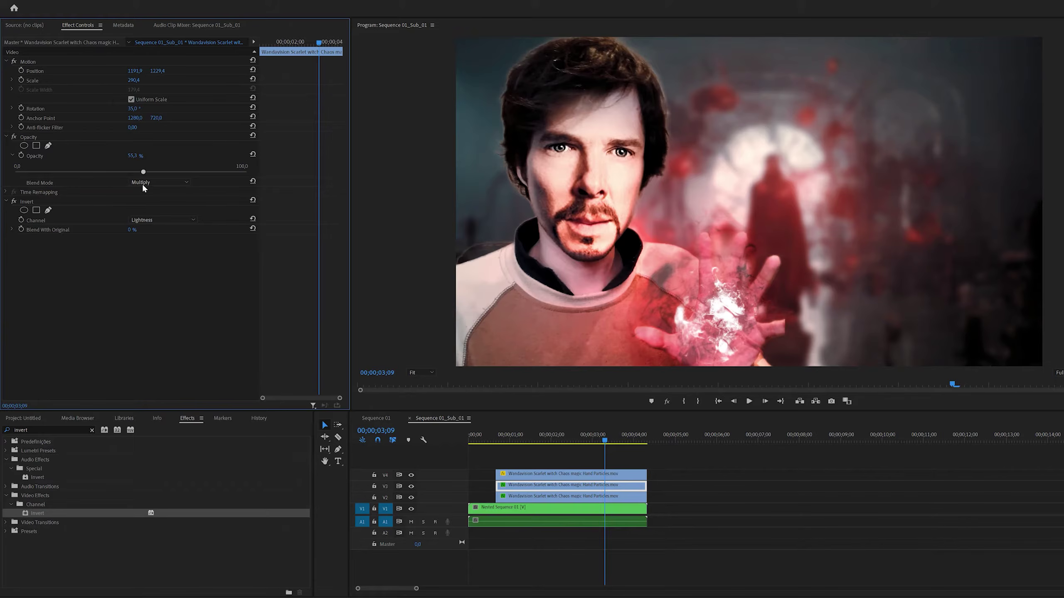
Step: Compare several blend modes on the V3 particle clip, settle on Multiply and set its opacity to about 51.5%
left_click(277, 315)
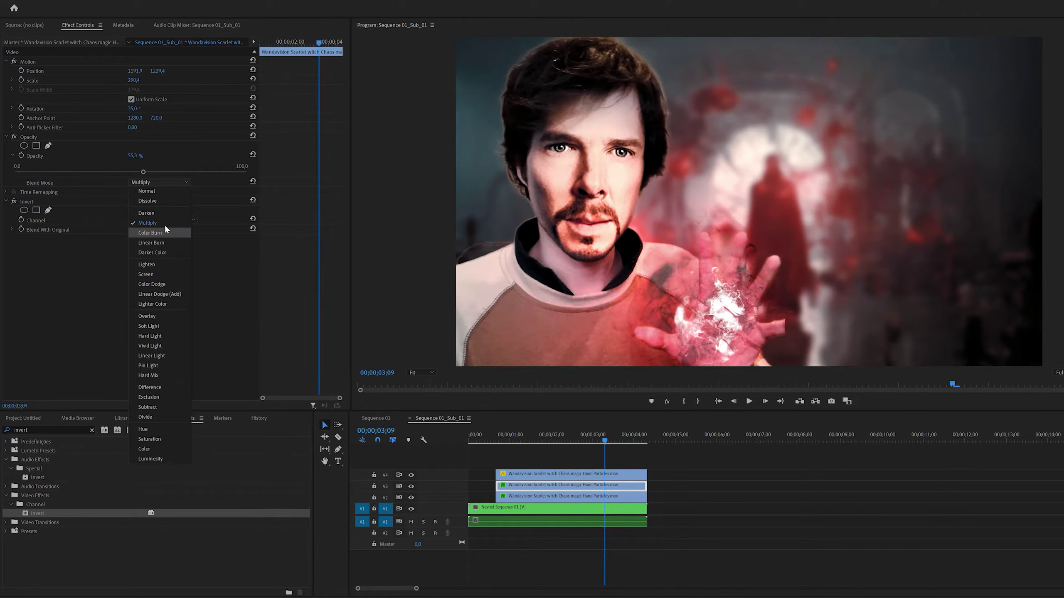
left_click(154, 213)
left_click_drag(147, 171, 172, 171)
left_click(173, 182)
left_click(172, 222)
left_click(165, 184)
left_click(152, 314)
left_click(172, 182)
left_click(161, 234)
left_click(173, 184)
left_click(161, 224)
mouse_move(154, 172)
left_mouse_down()
mouse_move(73, 171)
mouse_move(134, 172)
left_mouse_up()
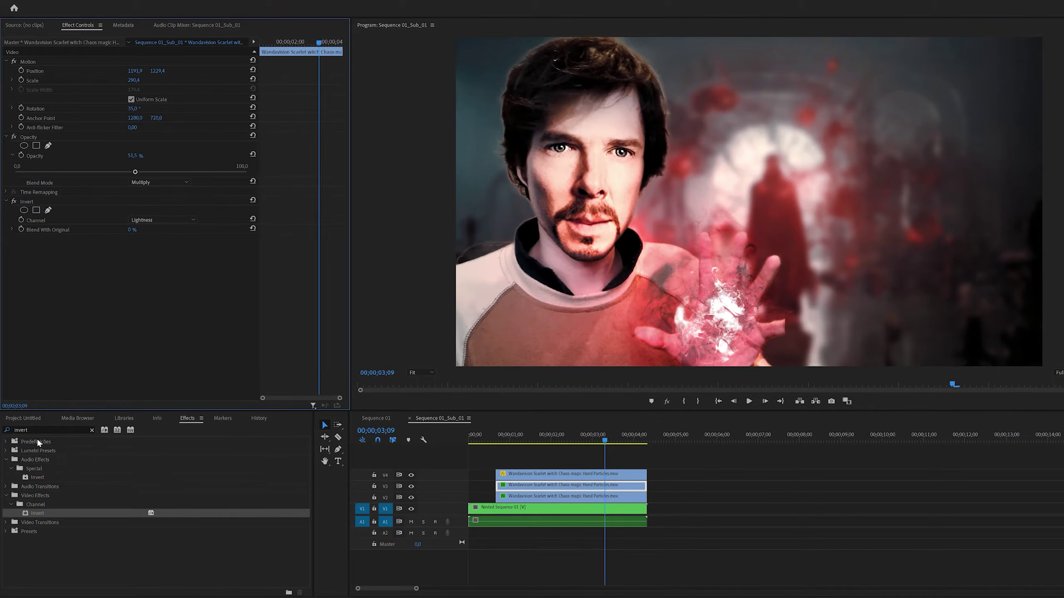
Step: Find the Tint video effect, apply it to the V3 particle clip and map black to red
left_click_drag(29, 430, 2, 431)
type("tint")
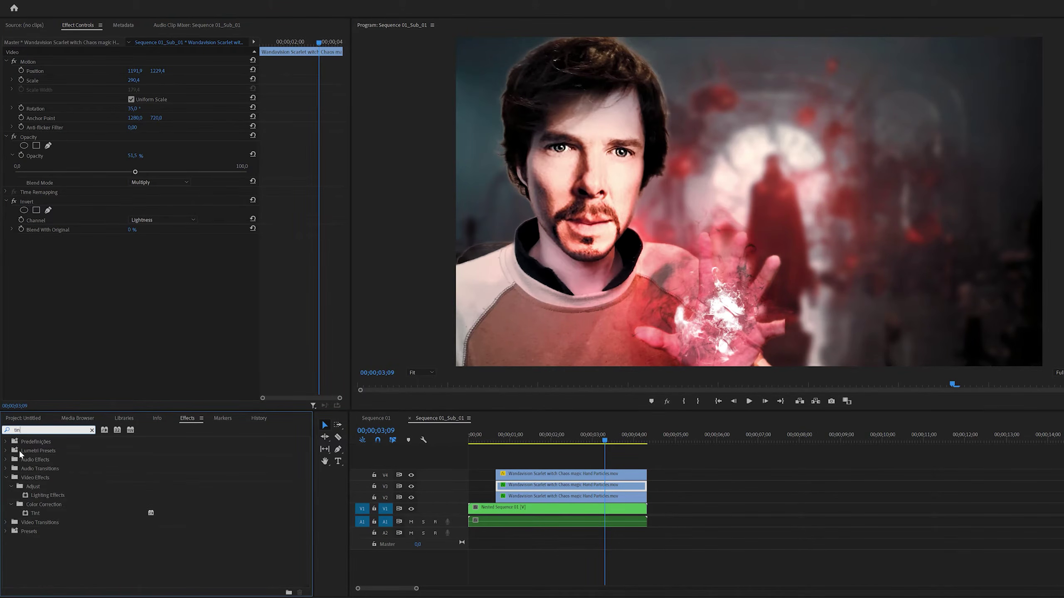
left_click_drag(51, 495, 143, 311)
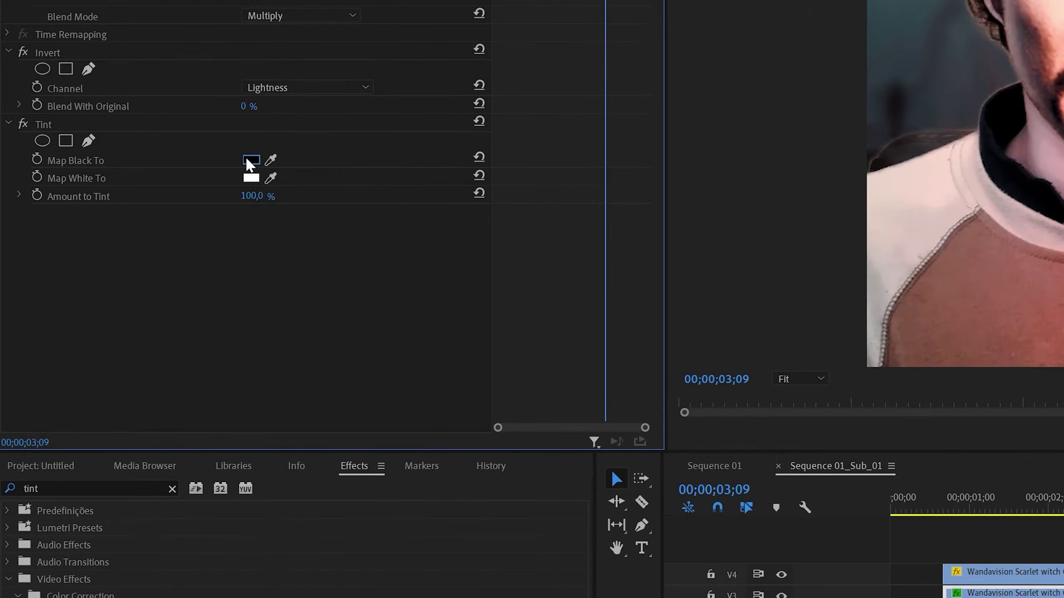
left_click(247, 159)
left_click_drag(629, 419, 691, 482)
left_click(839, 224)
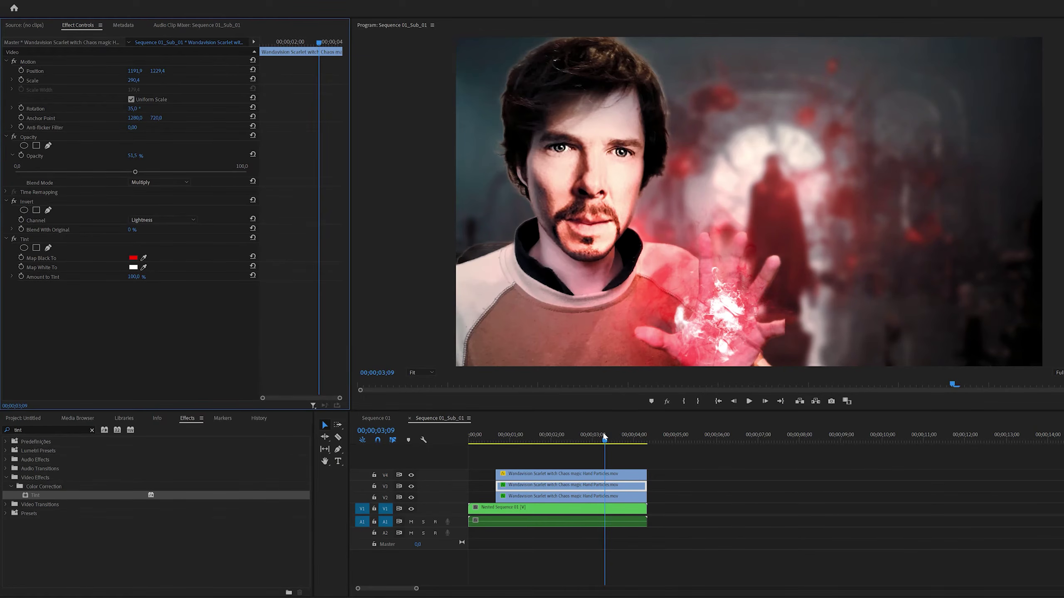
Step: Reduce the V3 particle clip's amount to tint to about 37%, checking the look on a slightly earlier frame
left_click_drag(605, 438, 597, 438)
left_click(10, 276)
left_click(11, 277)
left_click(12, 277)
left_click_drag(211, 293, 105, 293)
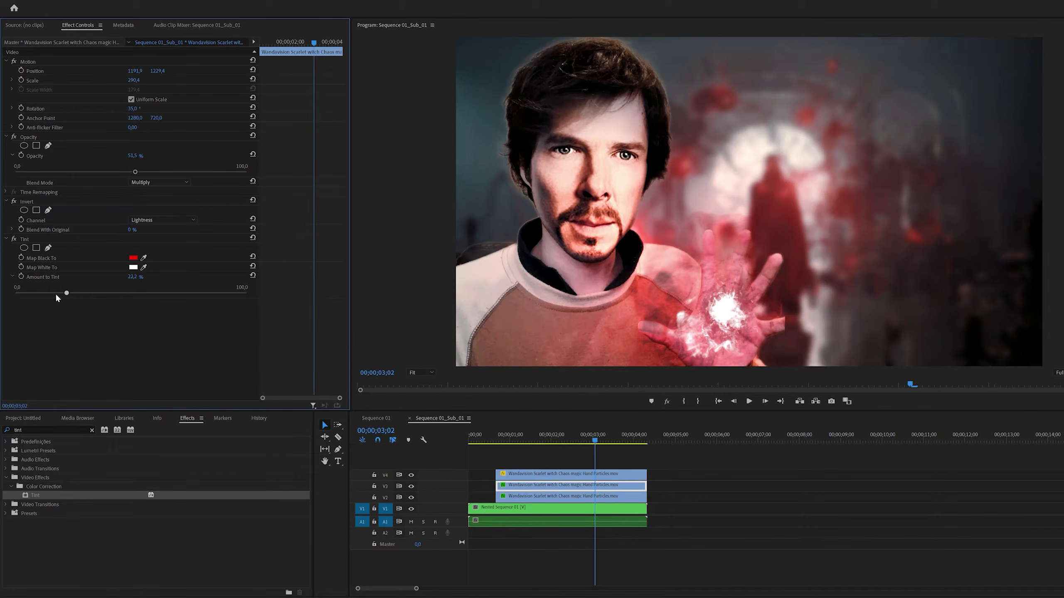
Step: Nudge the V3 particle clip slightly up and right on the palm and play back the effect
left_click(61, 63)
left_click_drag(765, 301, 768, 299)
left_click_drag(552, 438, 530, 438)
key("space")
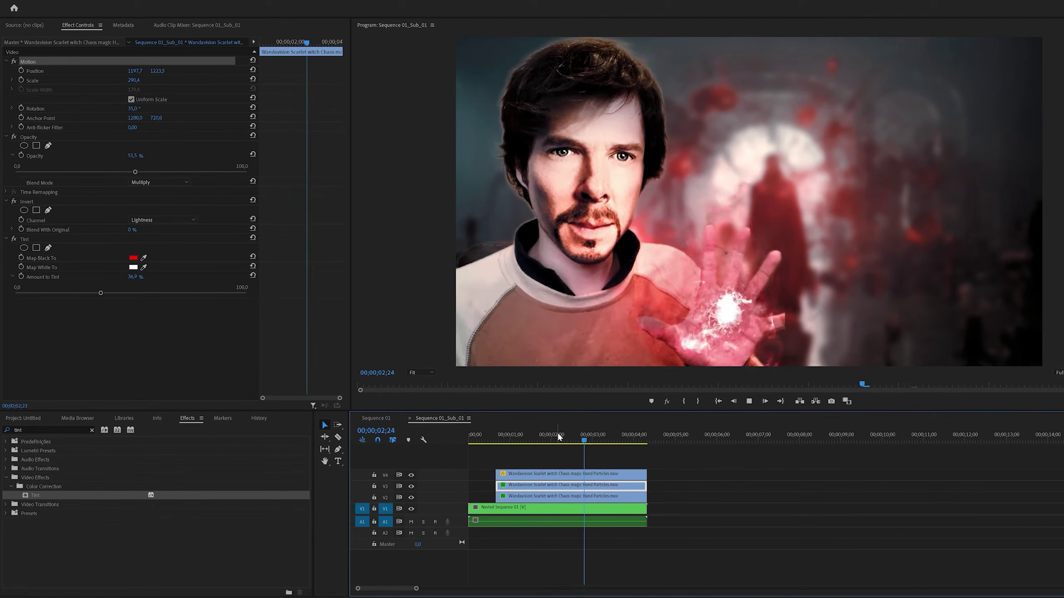
mouse_move(557, 438)
left_mouse_down()
mouse_move(529, 441)
mouse_move(575, 441)
left_mouse_up()
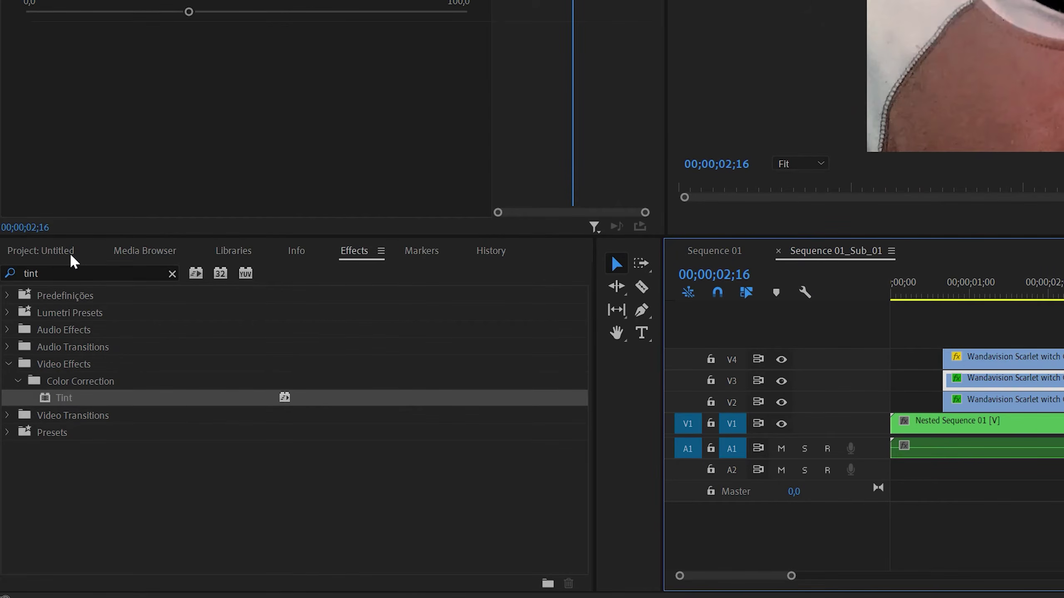
Step: Create a 2560 × 1440 adjustment layer and place it on V5 over the full length of the sequence
left_click(50, 251)
left_click(541, 575)
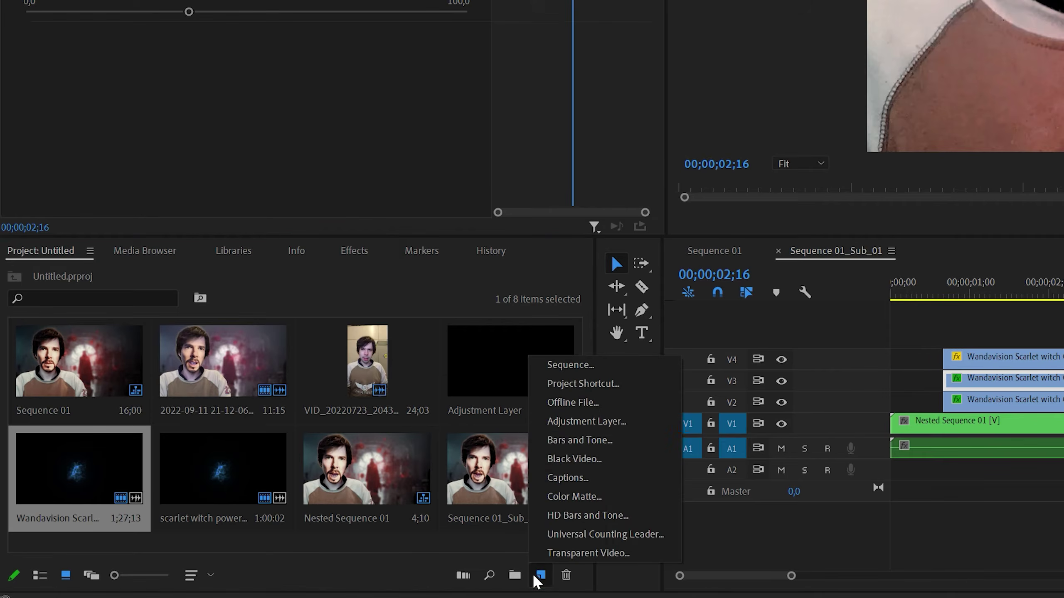
left_click(586, 421)
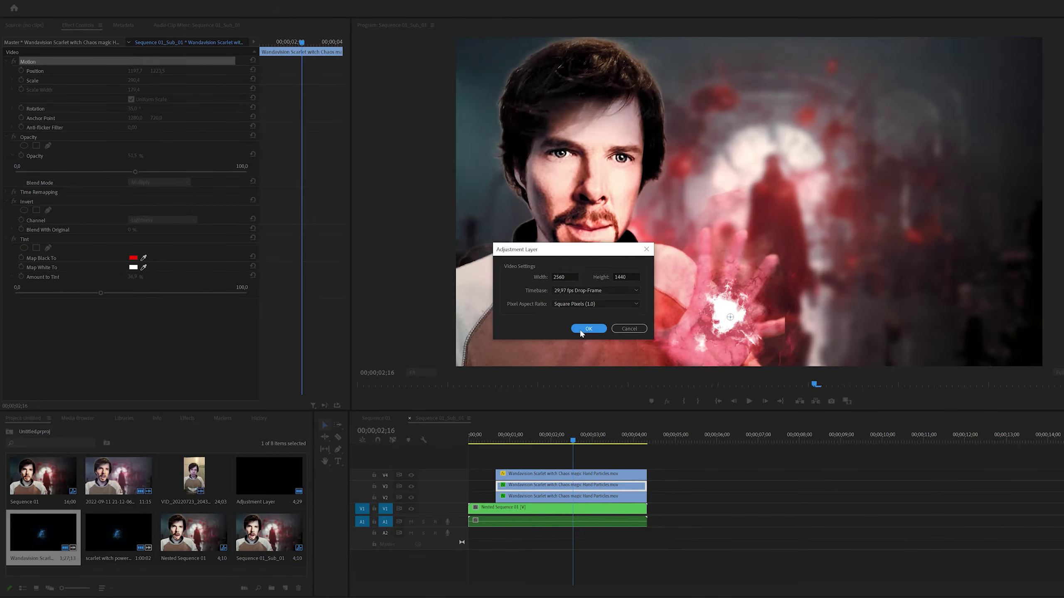
left_click(579, 329)
left_click_drag(76, 544, 648, 464)
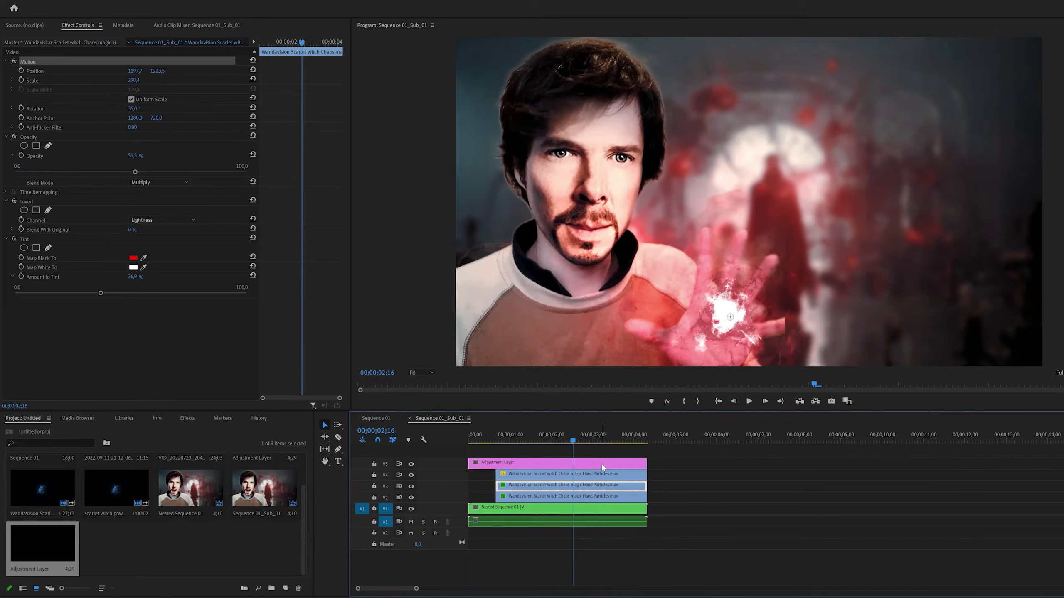
Step: Find the VR Glow video effect and apply it to the adjustment layer on V5
left_click(187, 418)
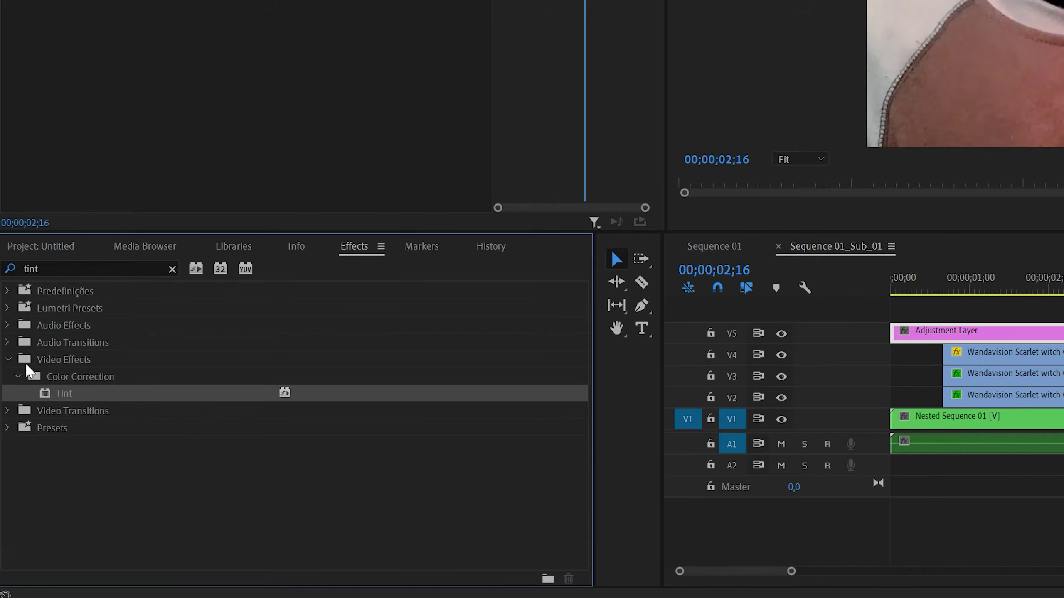
left_click(70, 430)
type("vr")
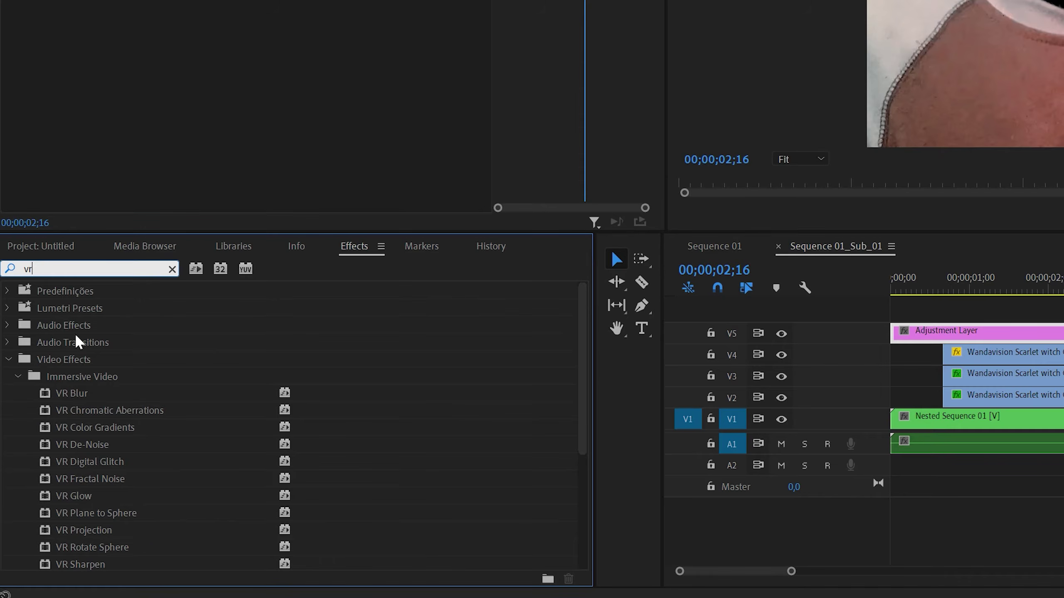
type(" glow")
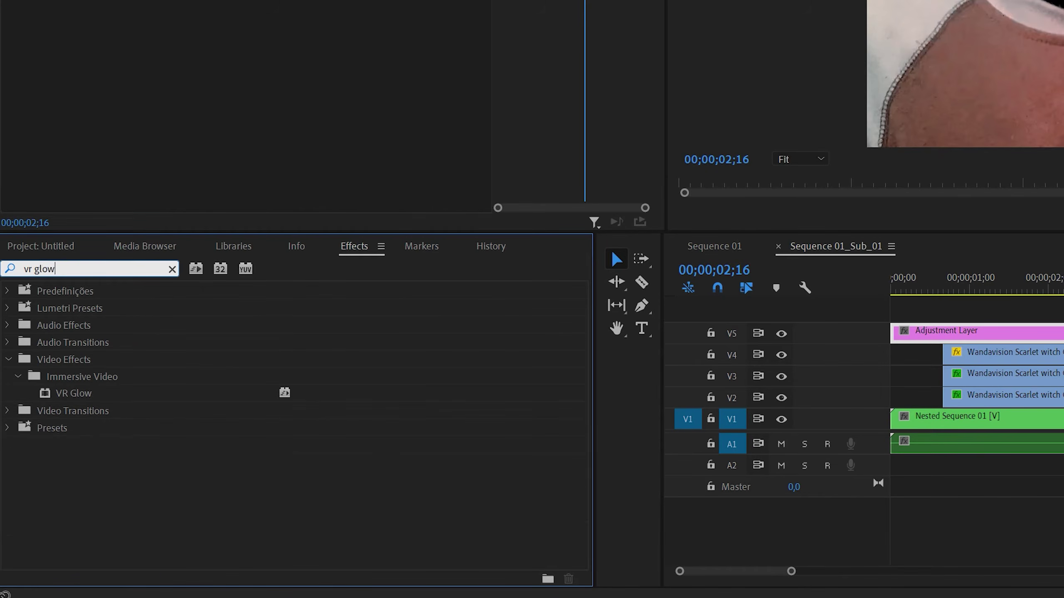
left_click_drag(106, 394, 1063, 336)
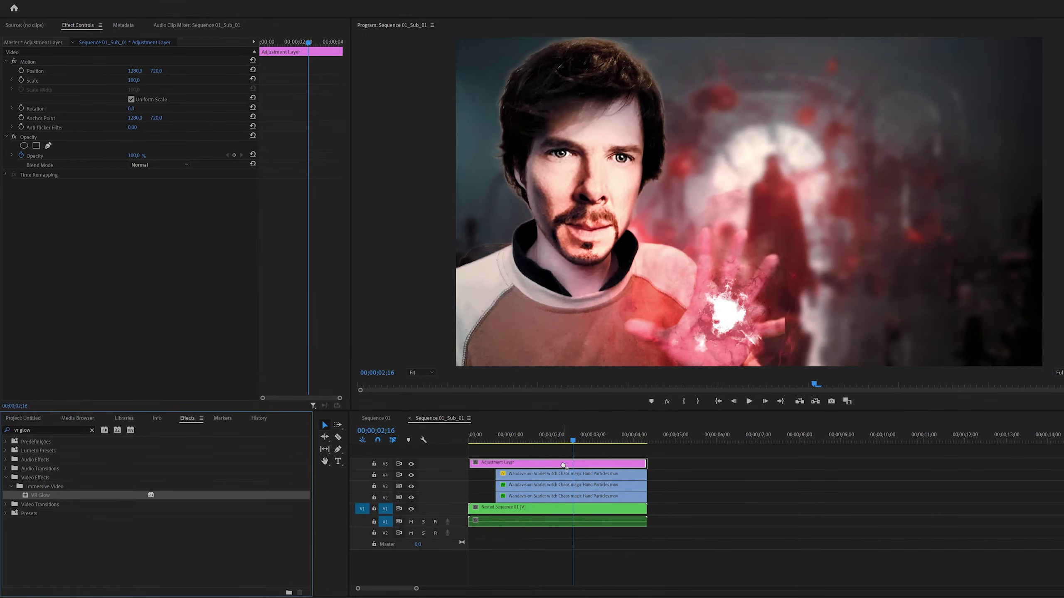
left_click_drag(564, 467, 564, 467)
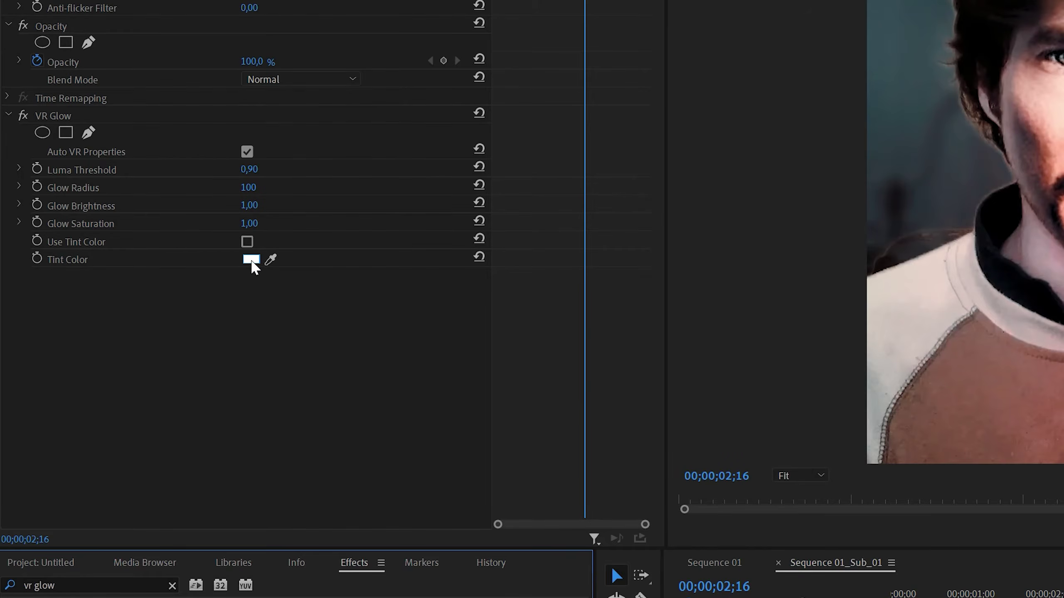
Step: Set the VR Glow tint colour to red ED1F1F and enable the use of the tint colour
left_click(252, 259)
left_click_drag(644, 463, 662, 527)
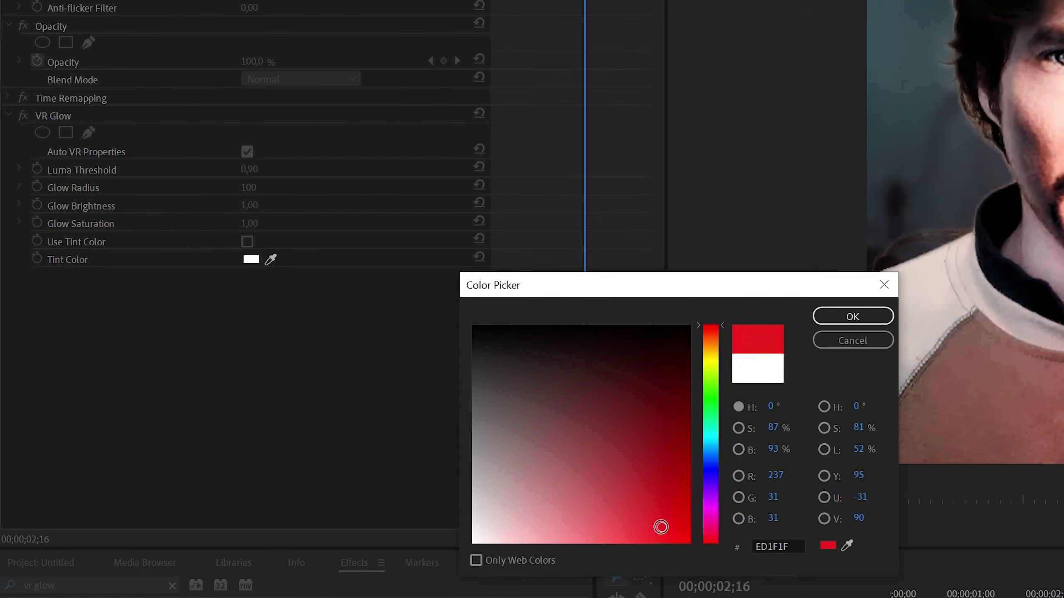
left_click(852, 317)
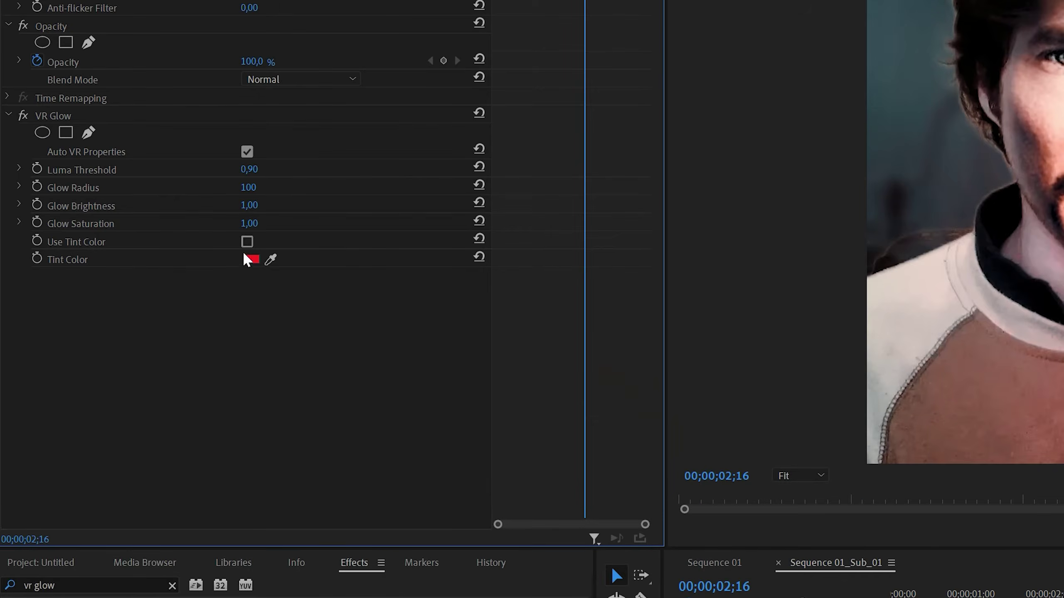
left_click(247, 241)
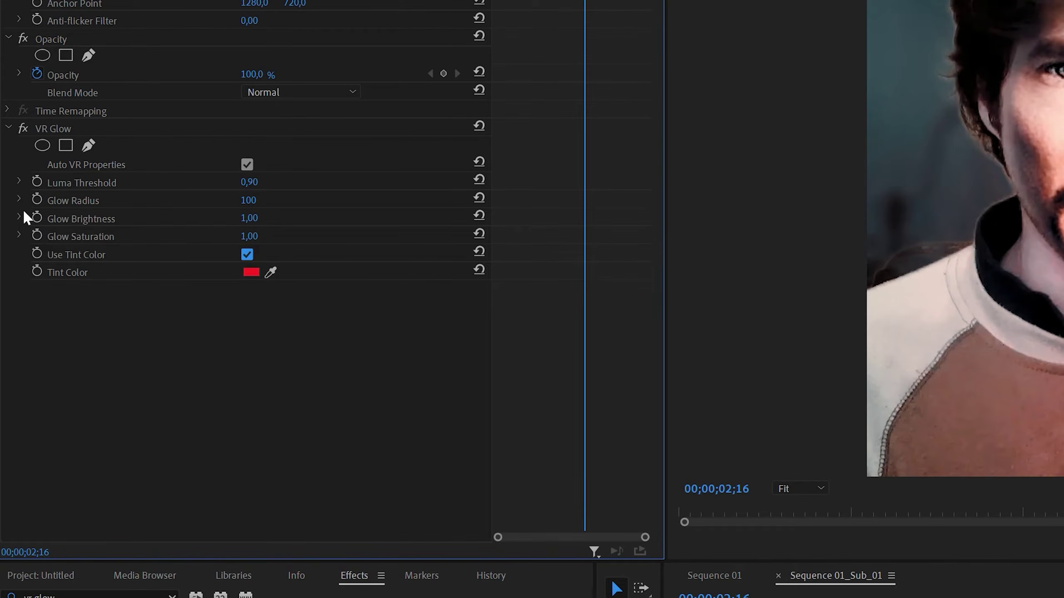
Step: Set the VR Glow luma threshold to 0.97, glow radius to 400 and glow brightness to about 9.67
left_click(12, 222)
left_click(19, 251)
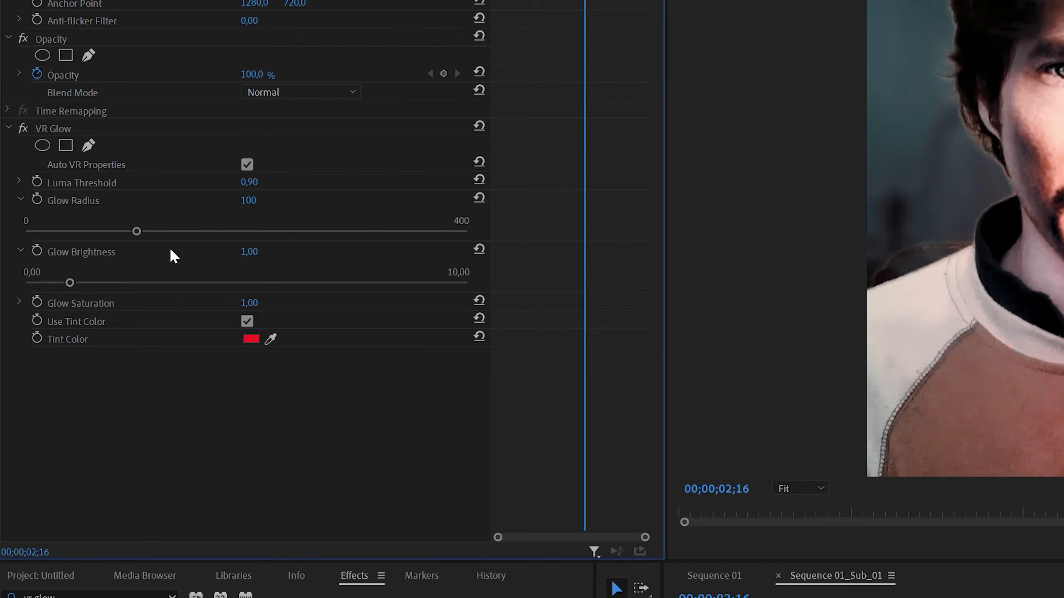
left_click_drag(145, 231, 289, 231)
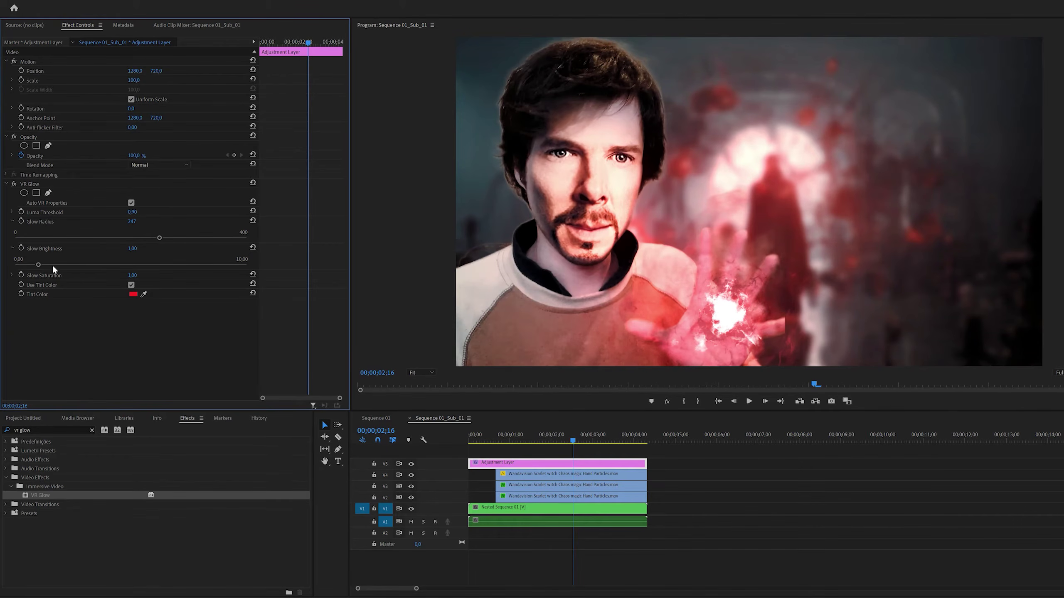
left_click_drag(53, 266, 145, 263)
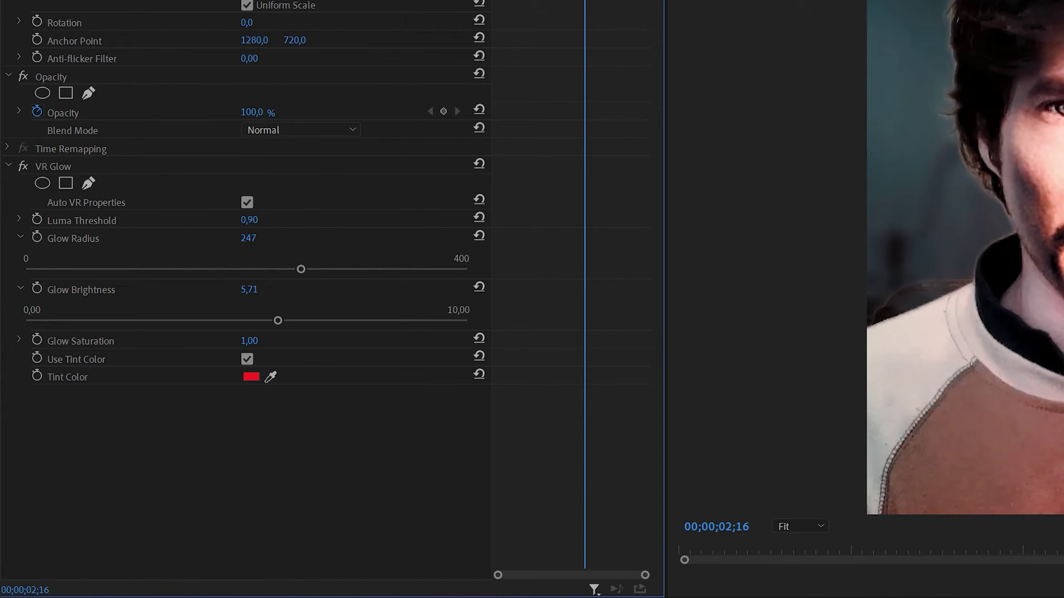
mouse_move(249, 219)
left_mouse_down()
mouse_move(173, 220)
mouse_move(258, 220)
left_mouse_up()
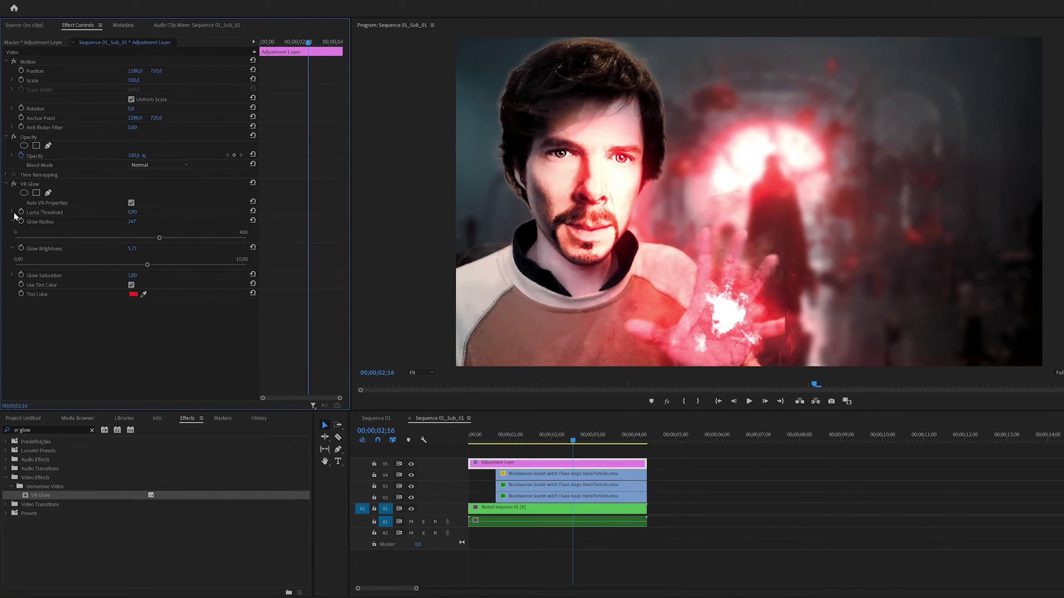
left_click(12, 212)
left_click_drag(225, 228, 241, 229)
left_click_drag(149, 281, 239, 282)
left_click_drag(159, 256, 215, 254)
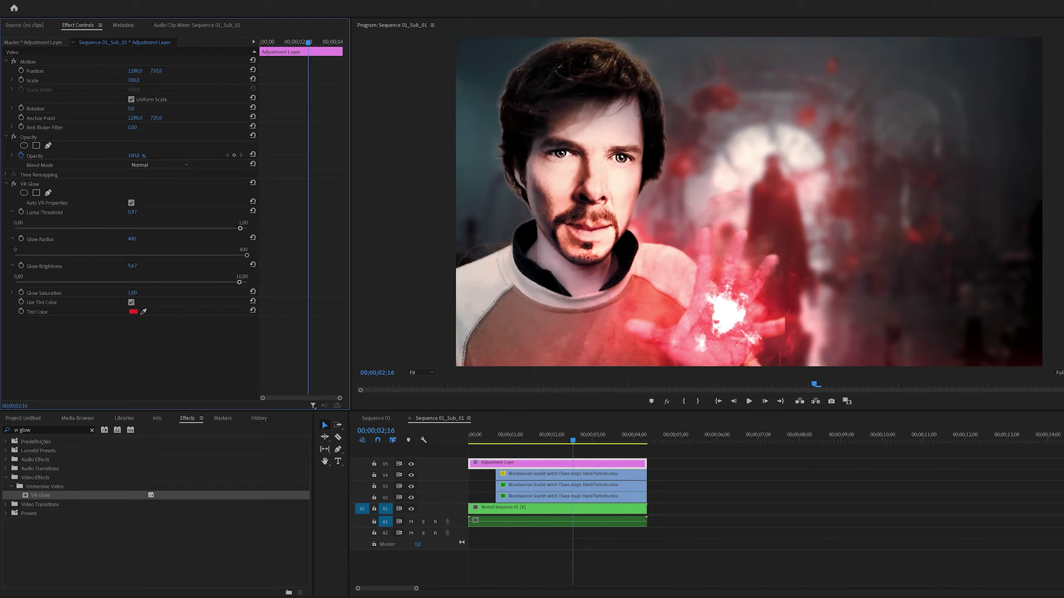
Step: Compare the shot with the glow adjustment layer hidden and shown, and play back the sequence
left_click(411, 464)
left_click(411, 464)
left_click_drag(557, 439, 492, 441)
key("space")
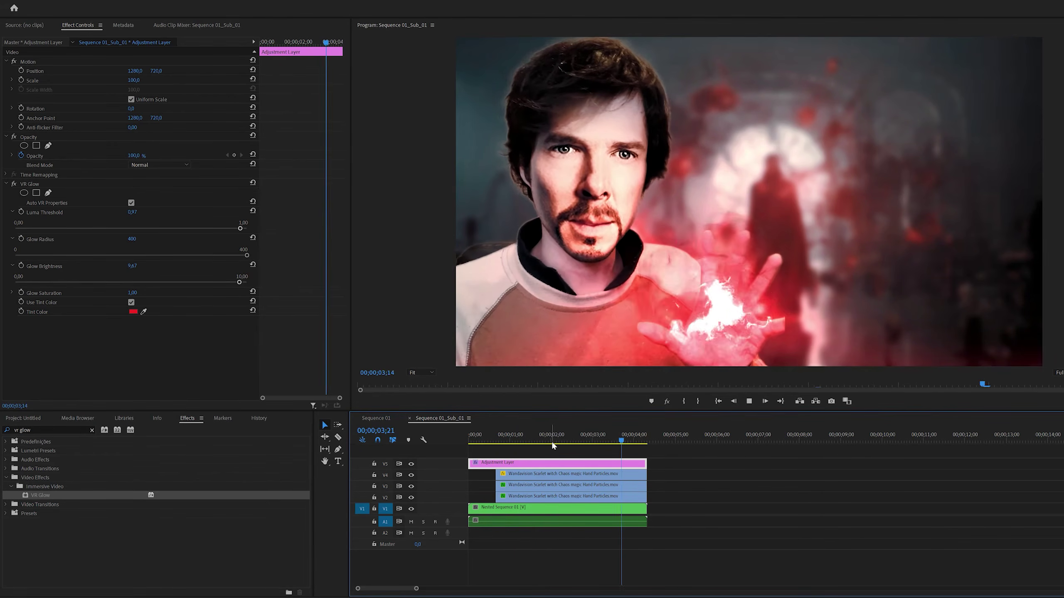
left_click(500, 435)
key("space")
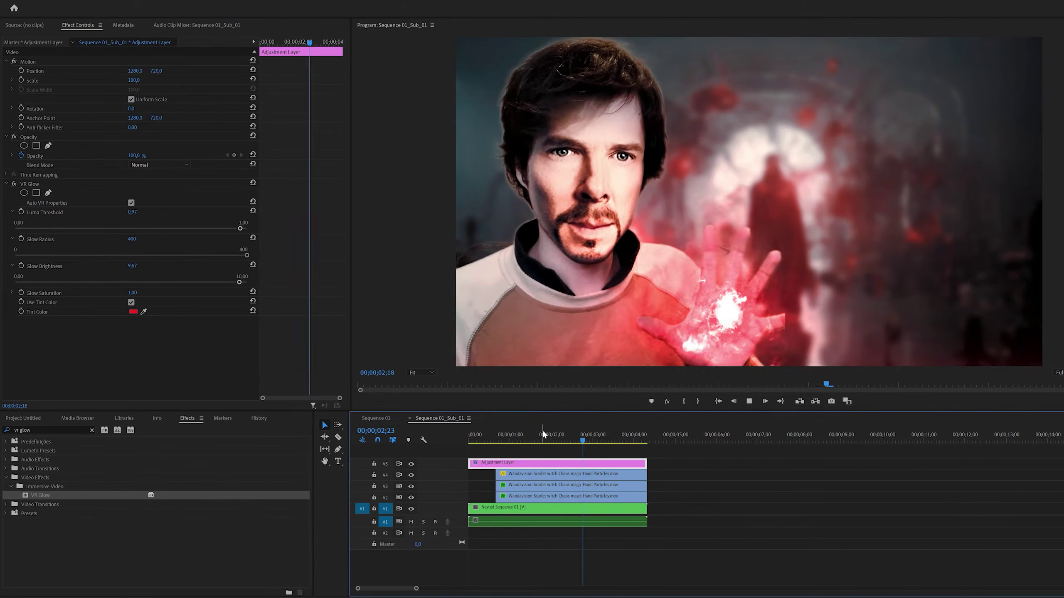
left_click(554, 438)
left_click_drag(557, 438, 559, 439)
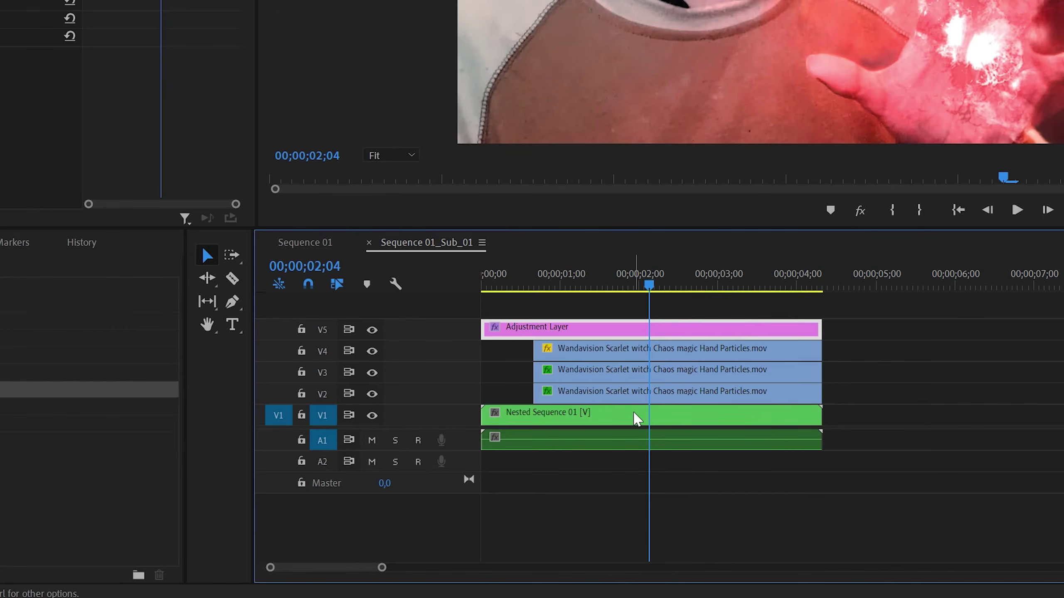
Step: Apply the RGB Curves effect to the nested sequence on V1 and pull its master curve down to darken the footage
left_click(569, 510)
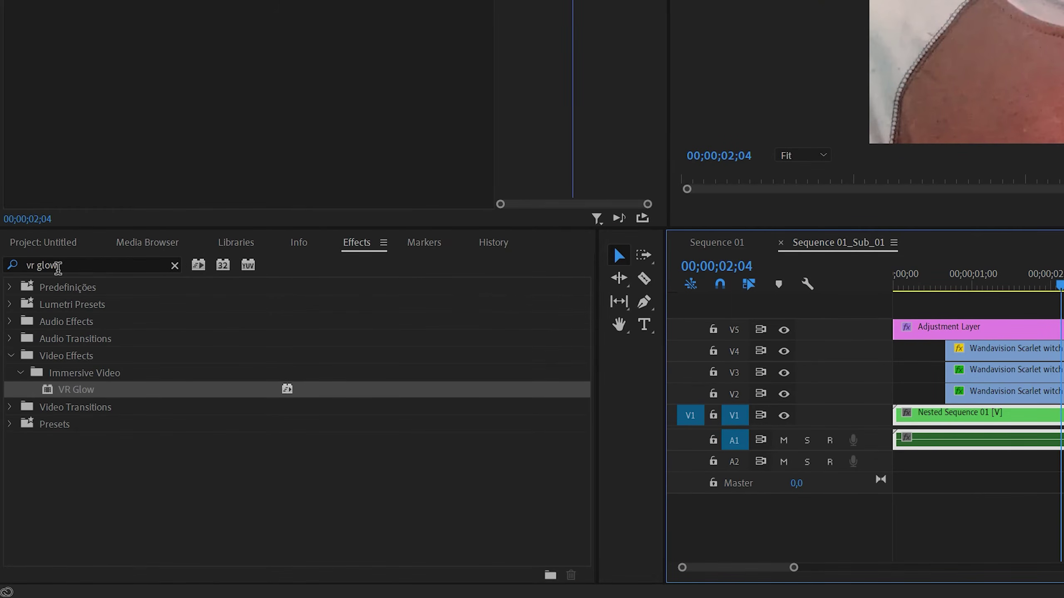
left_click(108, 265)
type("rgb")
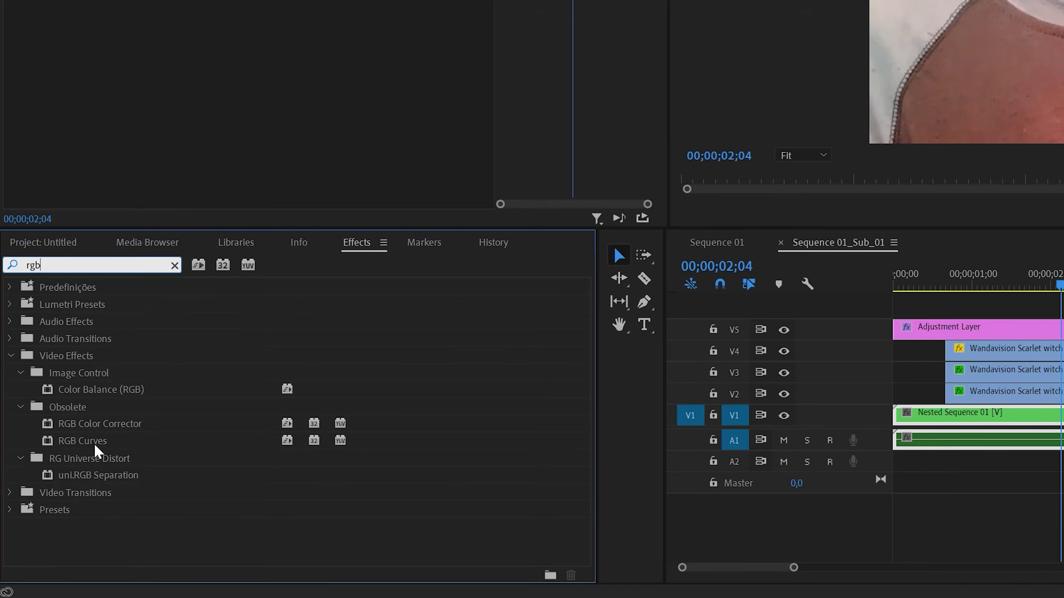
left_click_drag(112, 445, 1041, 419)
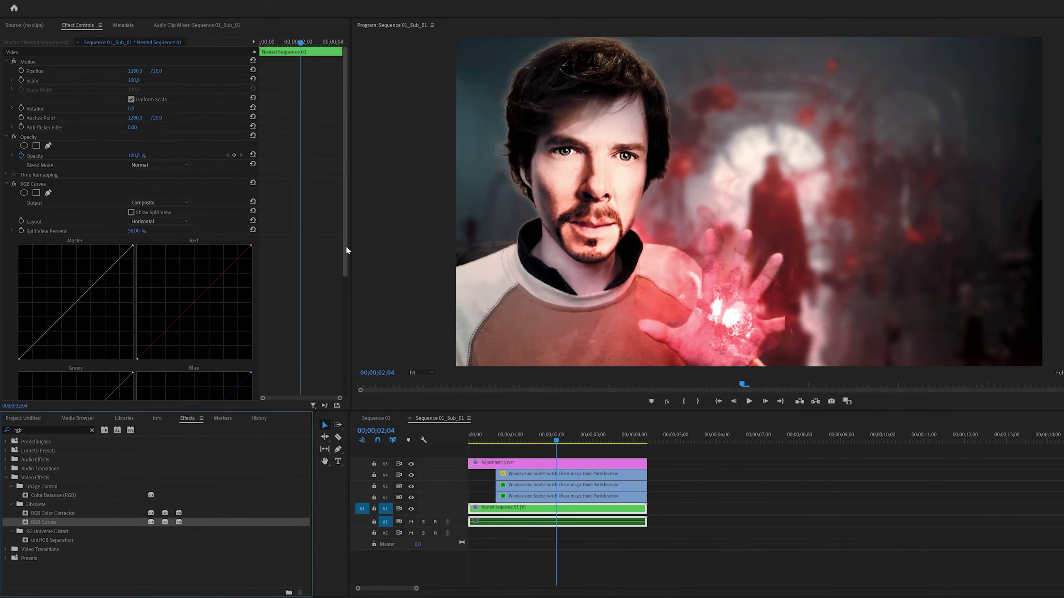
left_click_drag(346, 245, 345, 268)
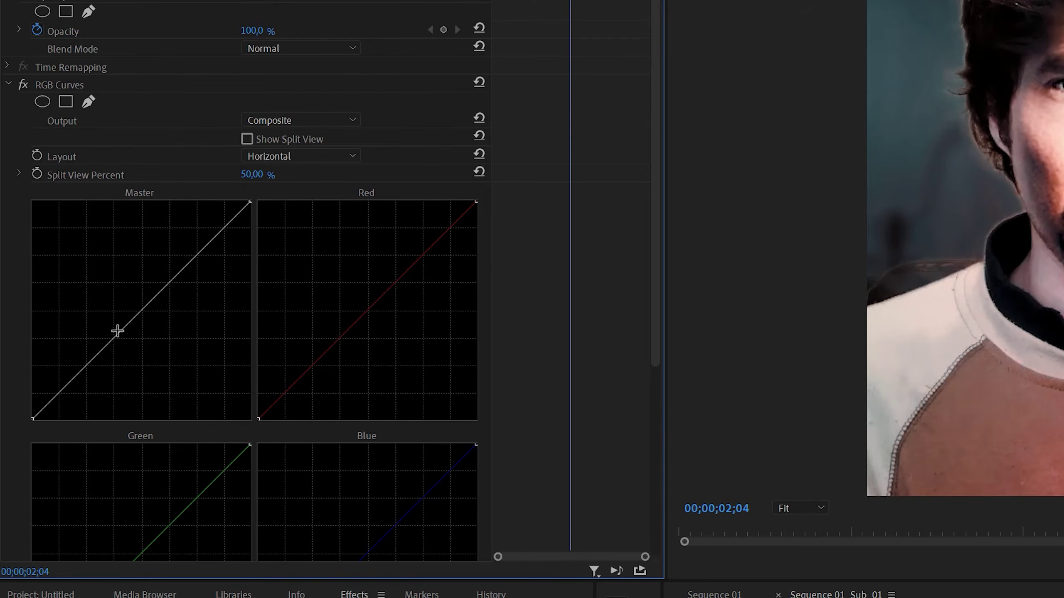
left_click_drag(117, 332, 160, 345)
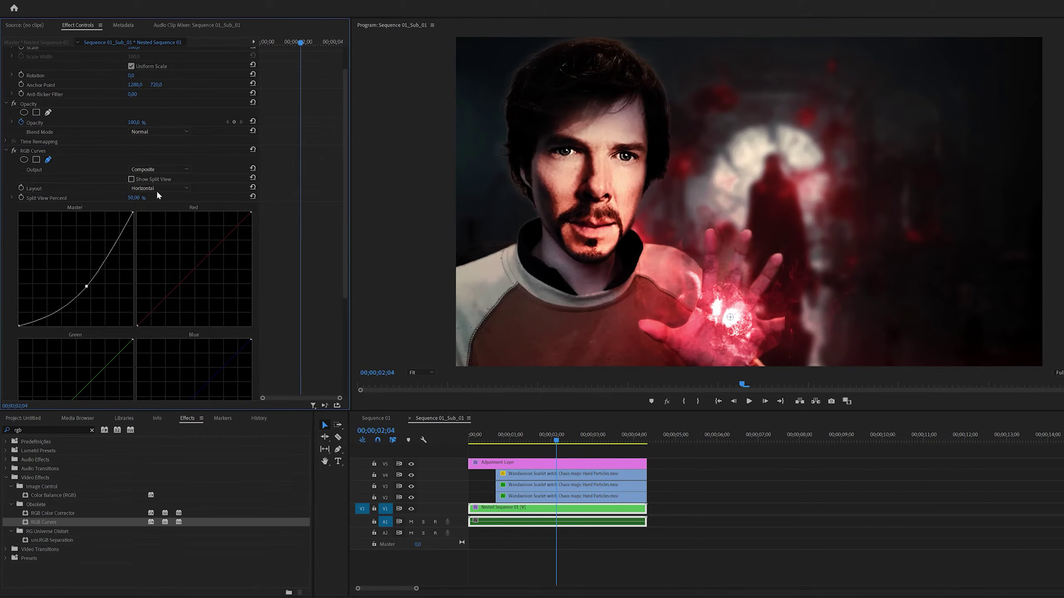
Step: Draw a closed curved mask for the RGB Curves effect around the actor's face, torso and glowing hand
left_click(785, 352)
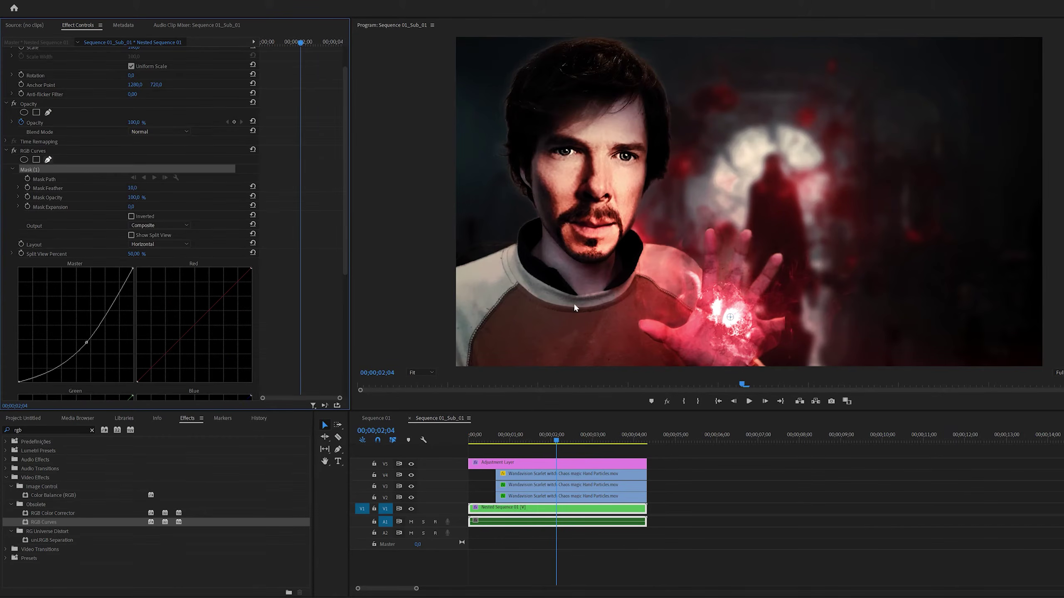
left_click(857, 353)
left_click_drag(858, 279, 853, 265)
left_click_drag(805, 216, 754, 208)
left_click(719, 197)
left_click(686, 152)
left_click(642, 109)
left_click_drag(576, 118, 556, 146)
left_click_drag(485, 308, 502, 338)
left_click(558, 356)
left_click_drag(723, 361, 748, 360)
left_click(856, 354)
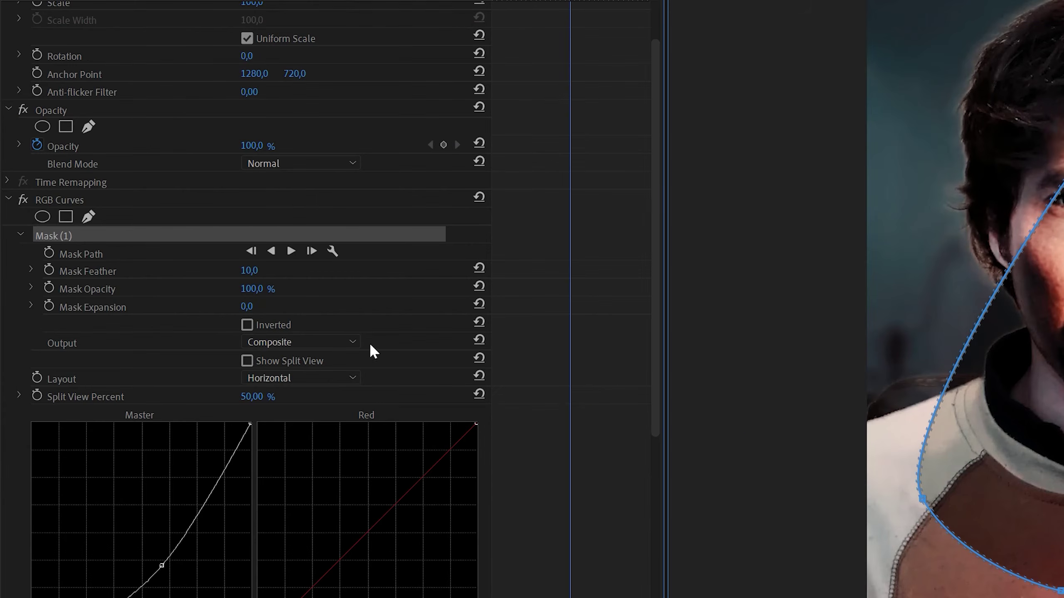
Step: Invert the RGB Curves mask and set its feather to 587
left_click(247, 325)
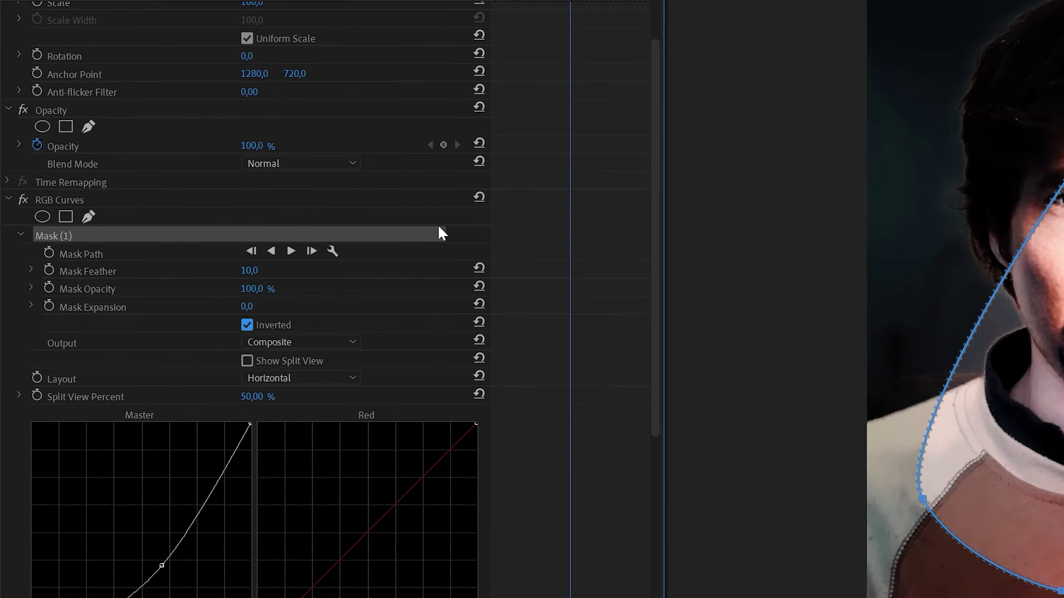
left_click_drag(244, 272, 294, 272)
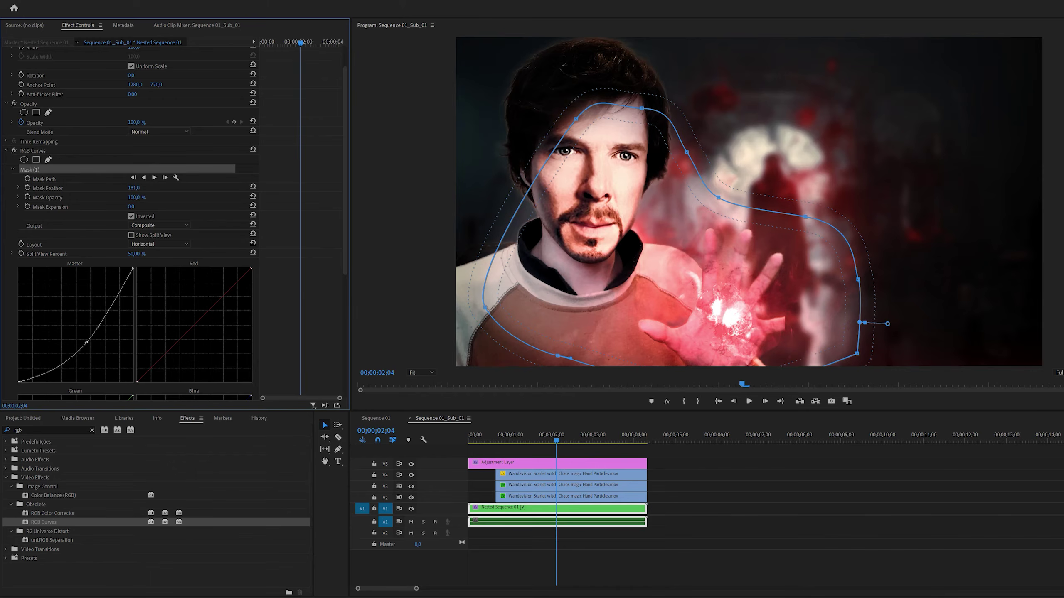
left_click_drag(134, 188, 167, 187)
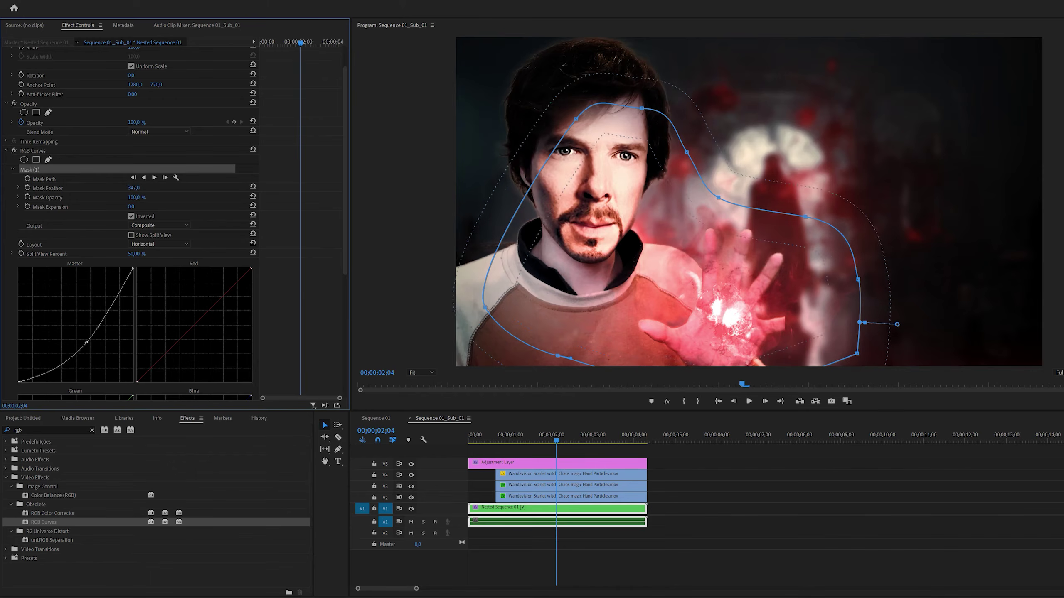
left_click_drag(306, 199, 337, 203)
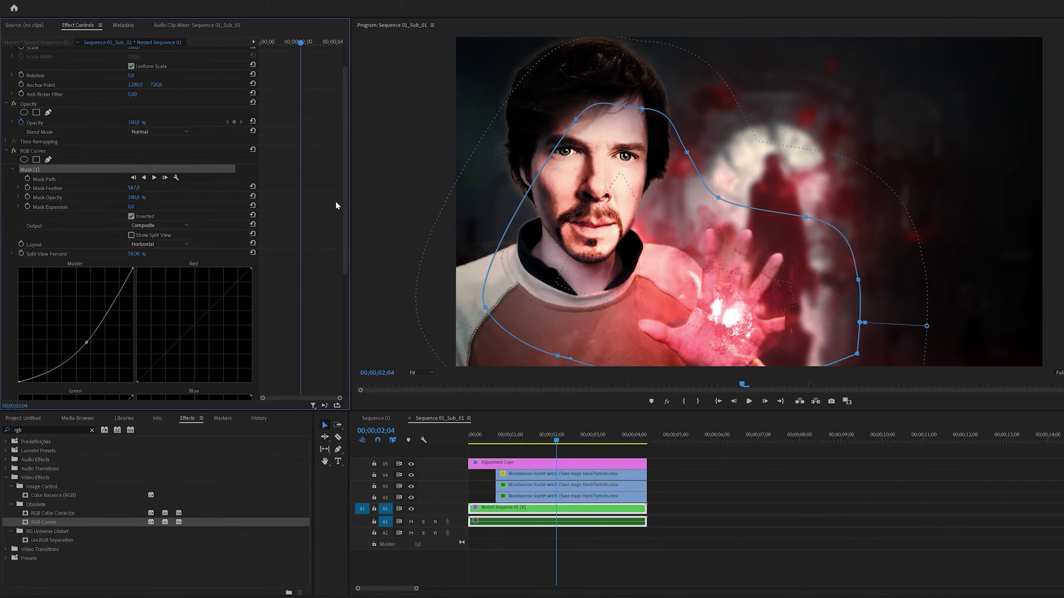
Step: Compare the shot with the masked RGB Curves effect off and on, and play back the sequence
left_click(13, 185)
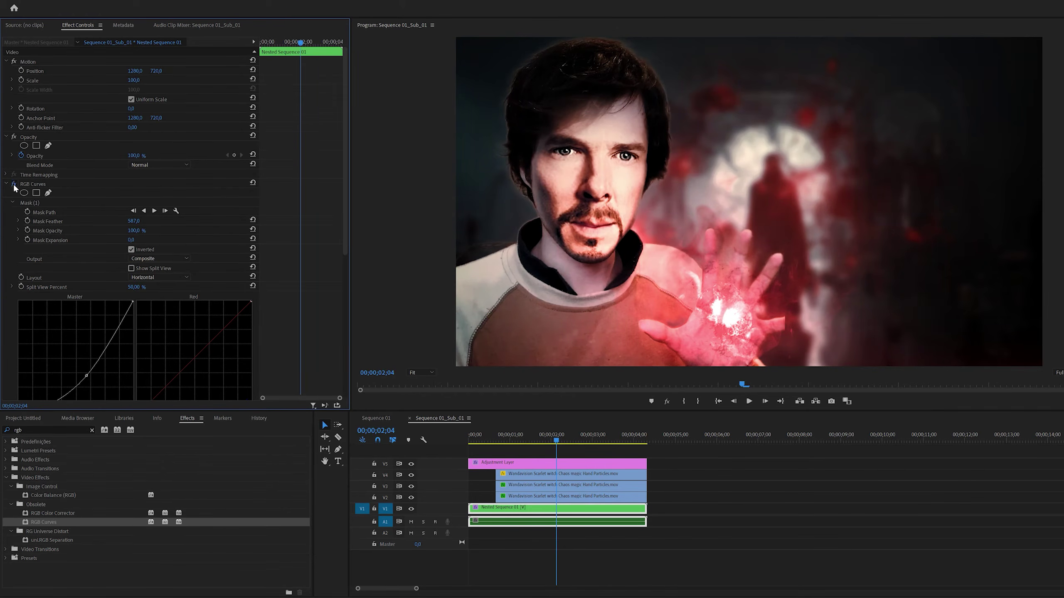
left_click(14, 185)
left_click(13, 184)
left_click_drag(557, 440, 513, 447)
key("space")
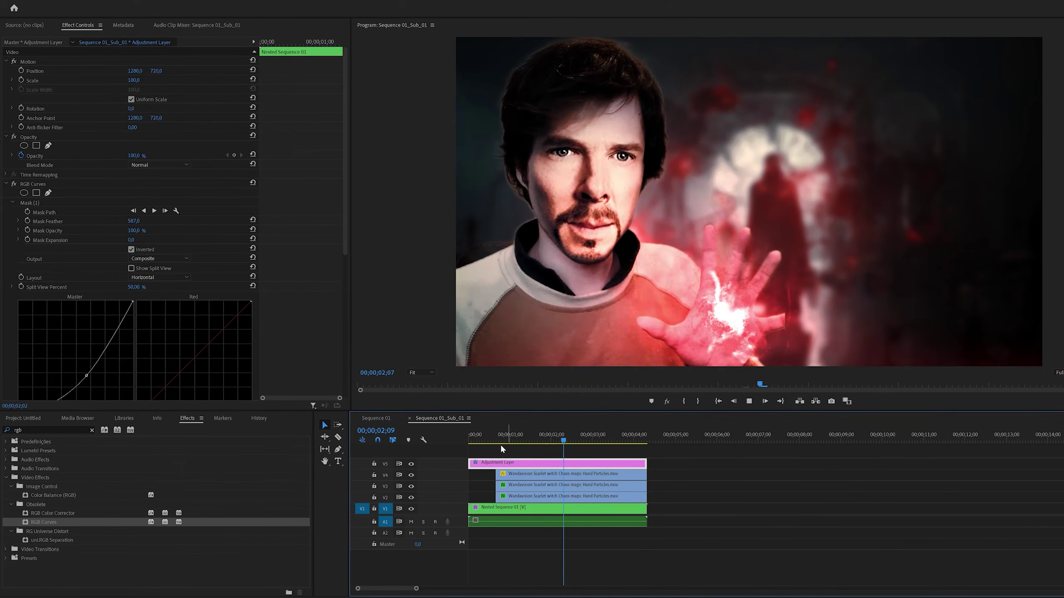
Step: Hide the V5 track holding the glow adjustment layer and review the footage without the glow
left_click(498, 462)
left_click(494, 439)
left_click(411, 464)
key("space")
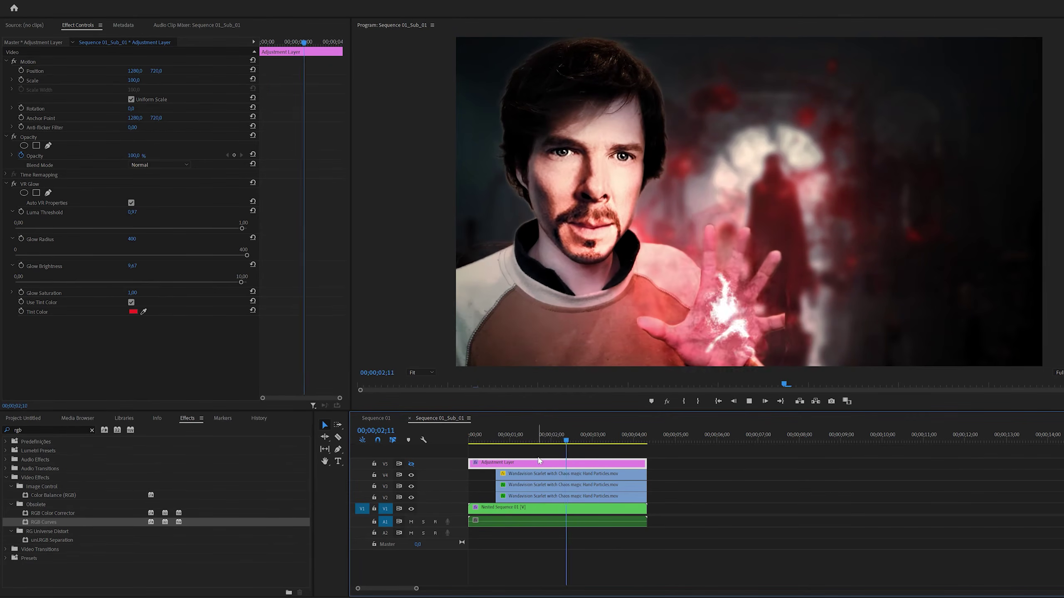
left_click(516, 442)
left_click_drag(517, 443, 522, 445)
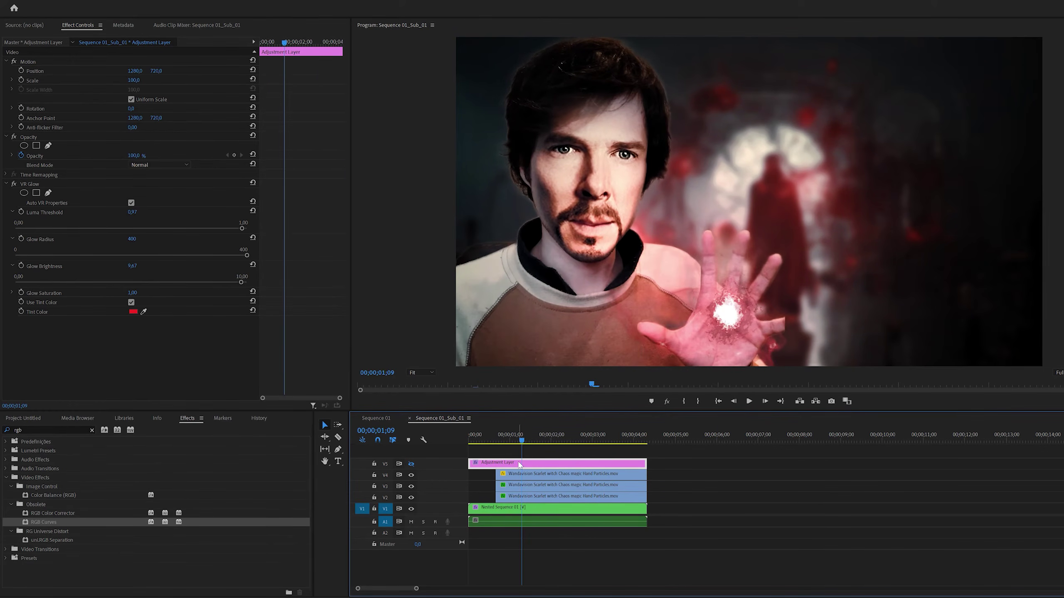
Step: Make the V5 track visible again and delete the glow adjustment layer from it
left_click(412, 464)
left_click_drag(530, 438, 536, 440)
key("Delete")
left_click_drag(538, 438, 540, 438)
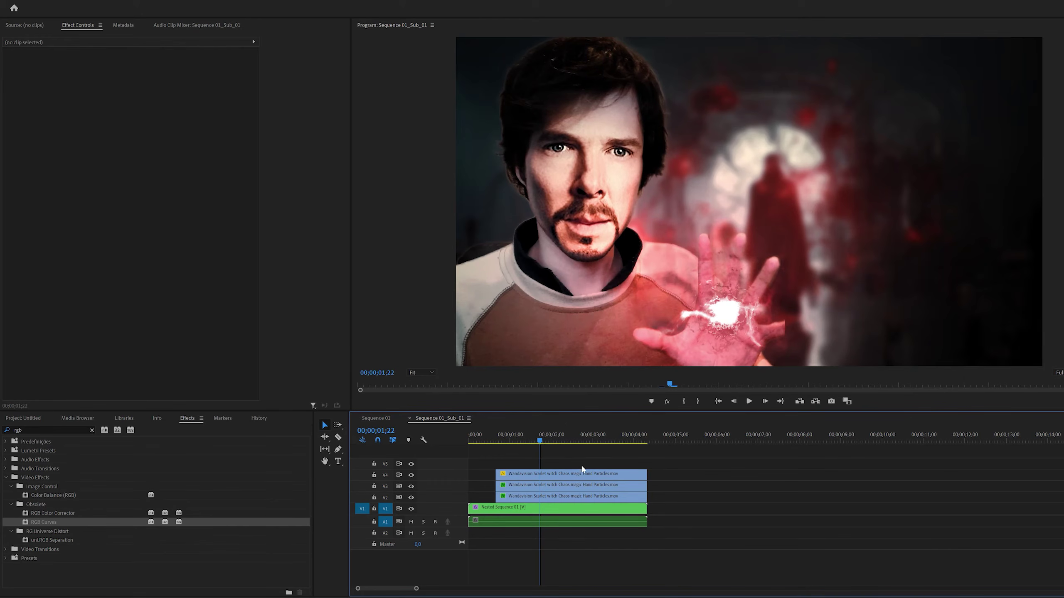
Step: Duplicate the V4 particle clip onto V5 and apply the Tint effect to the copy
left_click(537, 475)
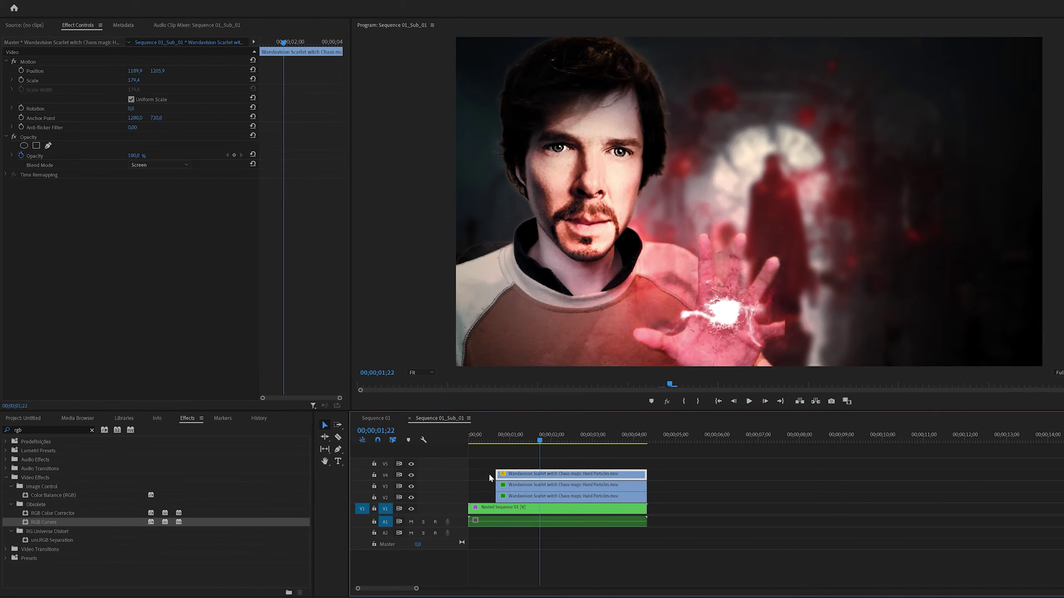
left_click_drag(518, 482, 519, 463)
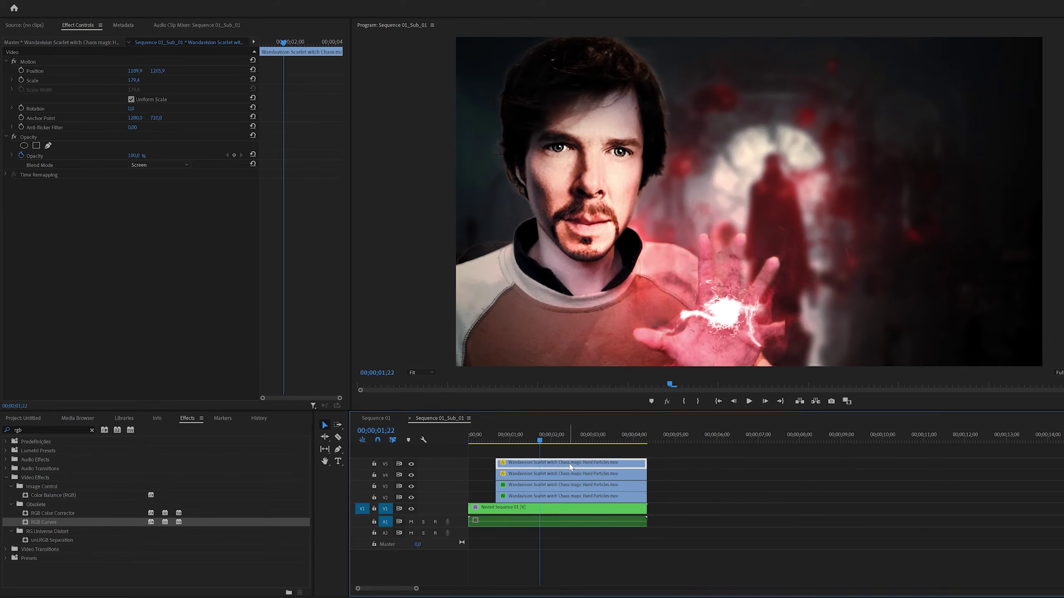
left_click(28, 431)
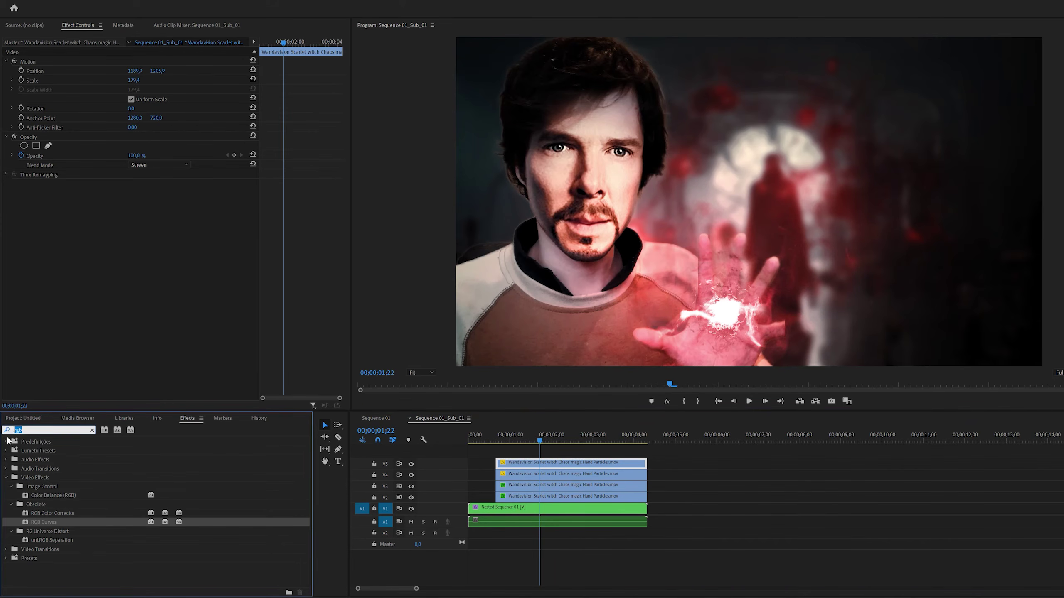
type("tint")
left_click_drag(42, 496, 532, 463)
Step: Set the Tint effect's Map White To colour to red FF1717
left_click(133, 212)
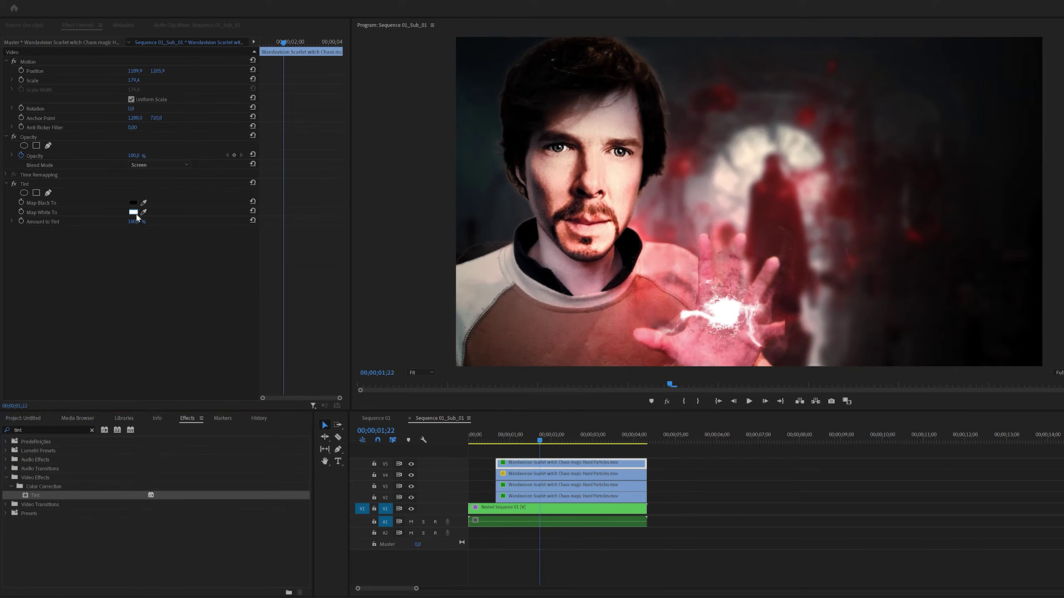
left_click_drag(342, 404, 354, 418)
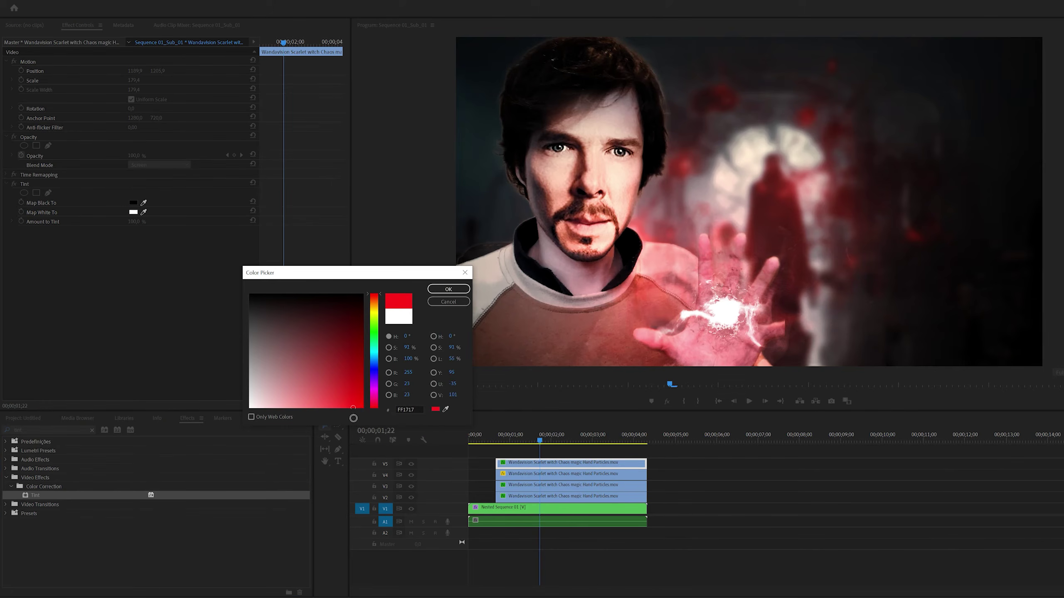
left_click(442, 288)
Step: Turn off uniform scale on the tinted V5 clip and stretch its scale width to 813.4
left_click(30, 64)
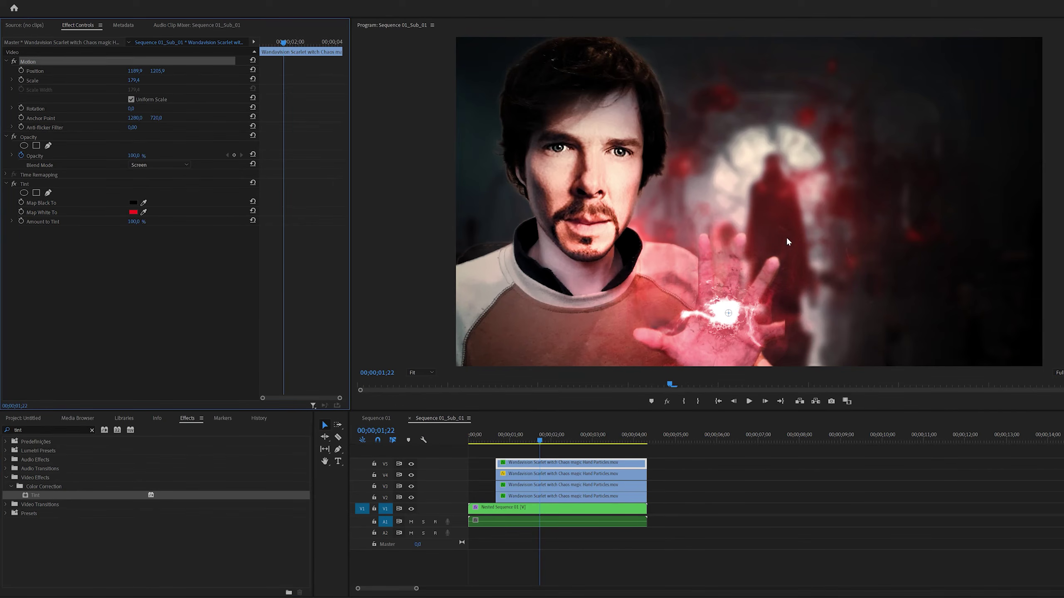
key("Right")
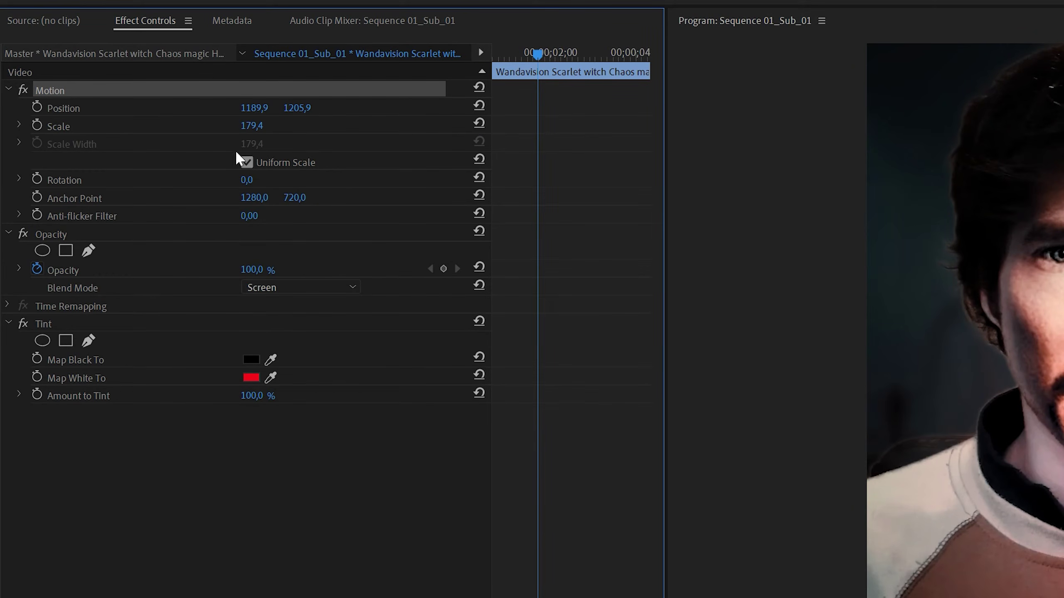
left_click(247, 162)
left_click_drag(252, 144, 356, 144)
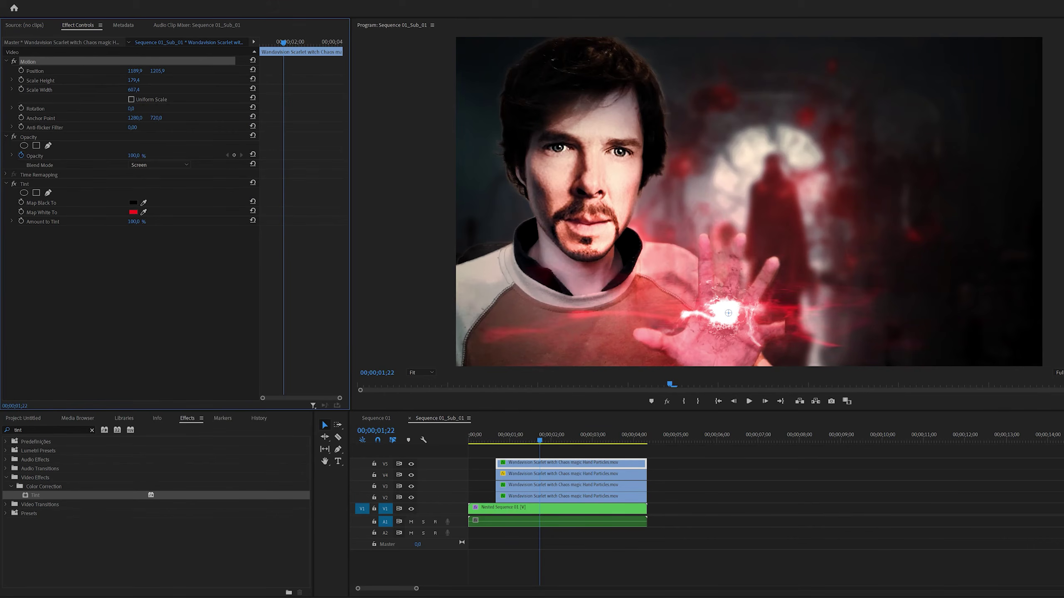
mouse_move(134, 89)
left_mouse_down()
mouse_move(159, 89)
mouse_move(135, 90)
left_mouse_up()
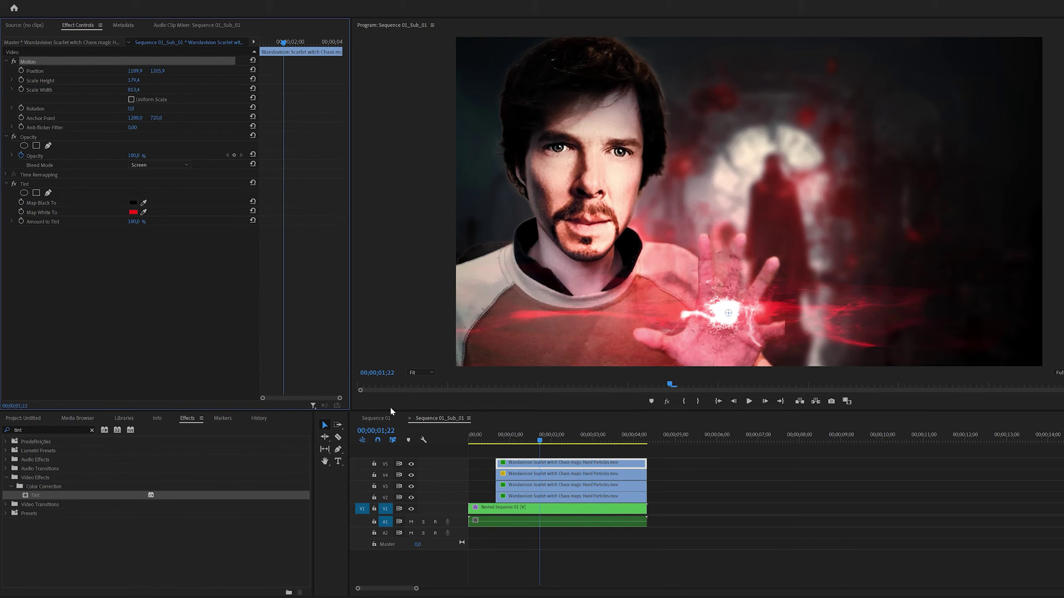
Step: Apply Gaussian Blur to the V5 clip with Repeat Edge Pixels enabled and blurriness 37
double_click(16, 430)
type("gaus")
left_click_drag(55, 497, 558, 464)
left_click(131, 269)
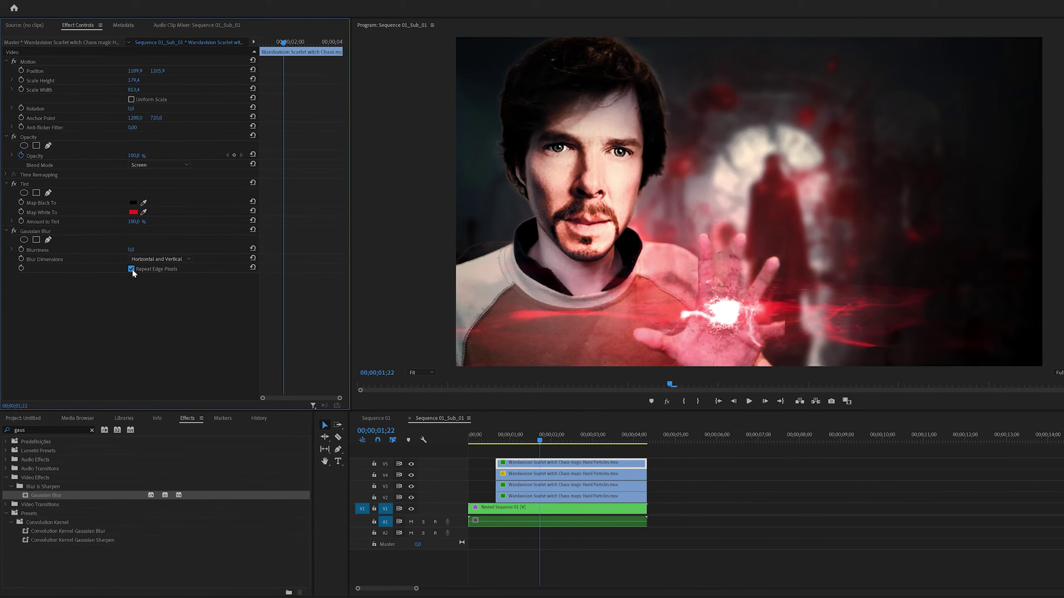
mouse_move(132, 250)
left_mouse_down()
mouse_move(179, 250)
mouse_move(146, 250)
left_mouse_up()
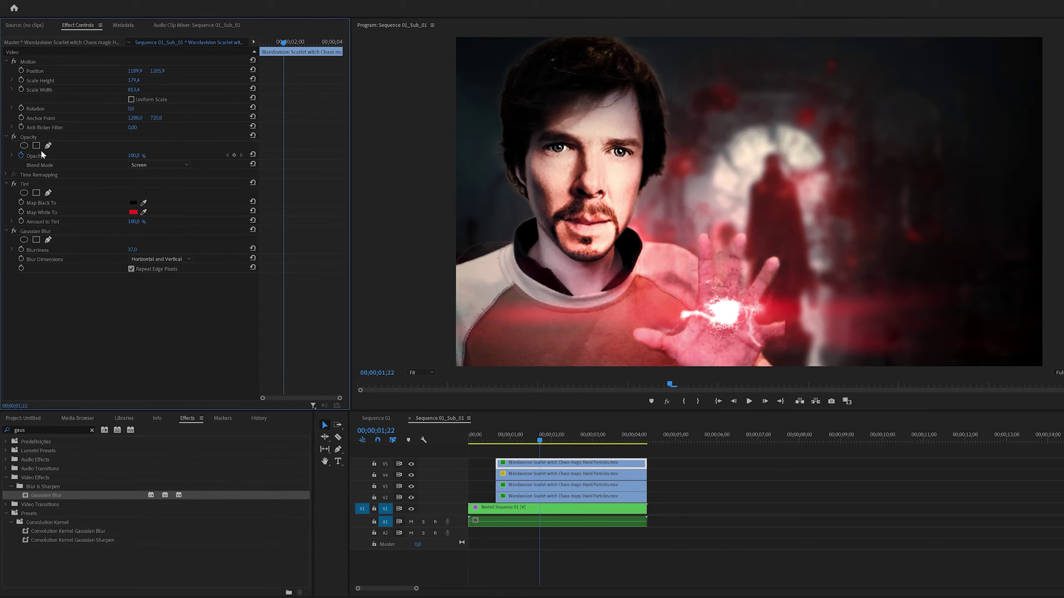
Step: Lower the V5 clip's opacity to 39.5 %, checking the softened light streak in playback
left_click(12, 155)
left_click(185, 171)
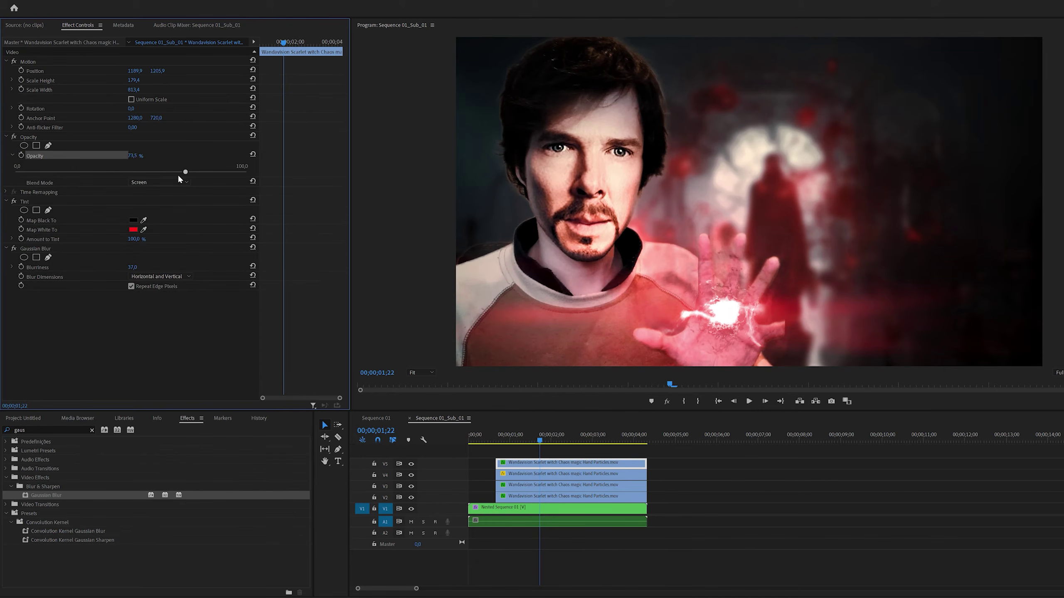
key("space")
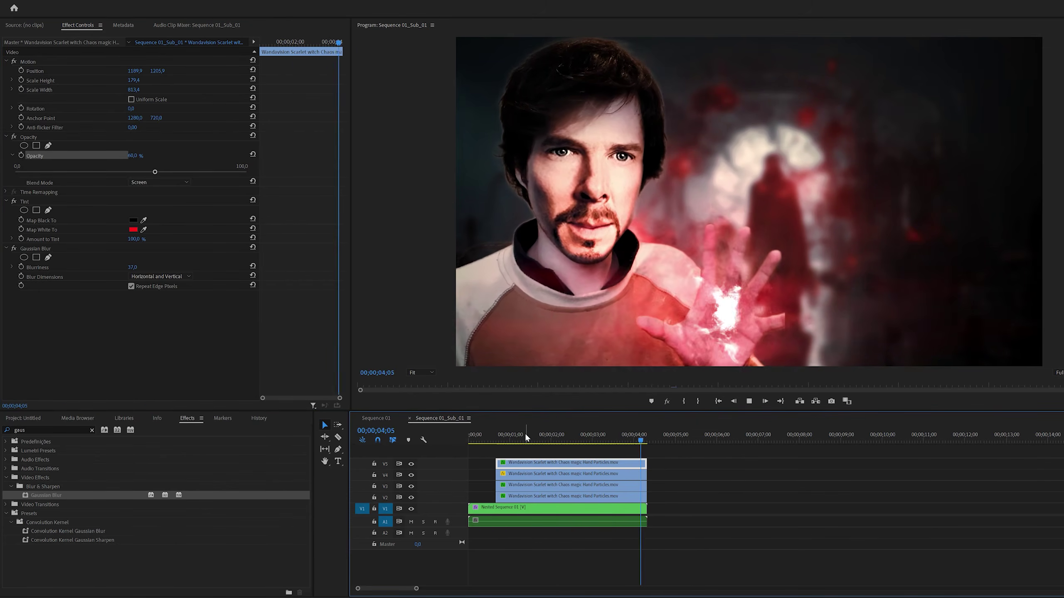
key("space")
left_click(135, 172)
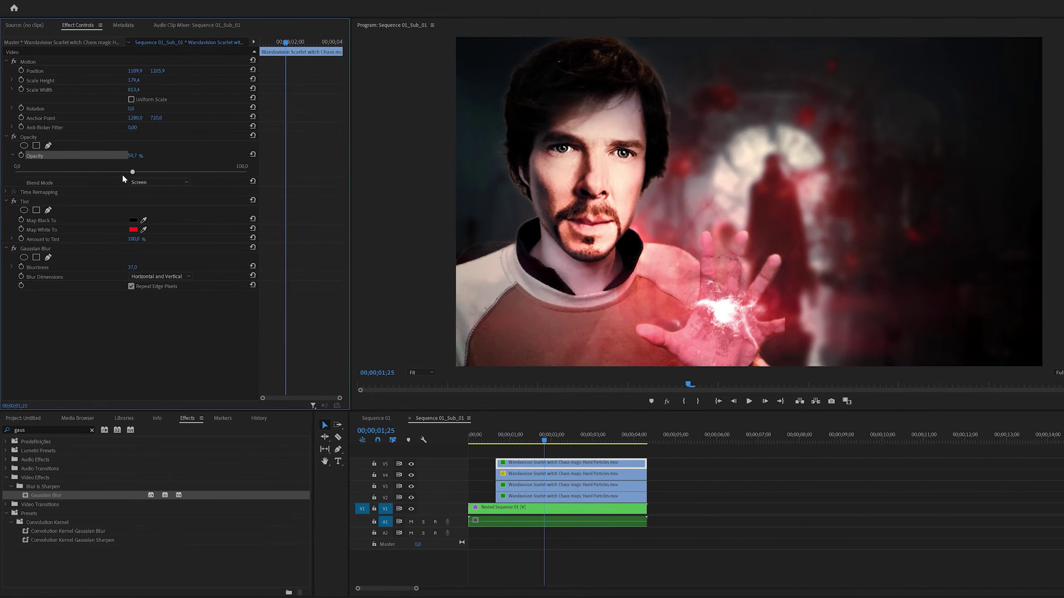
left_click(107, 171)
key("space")
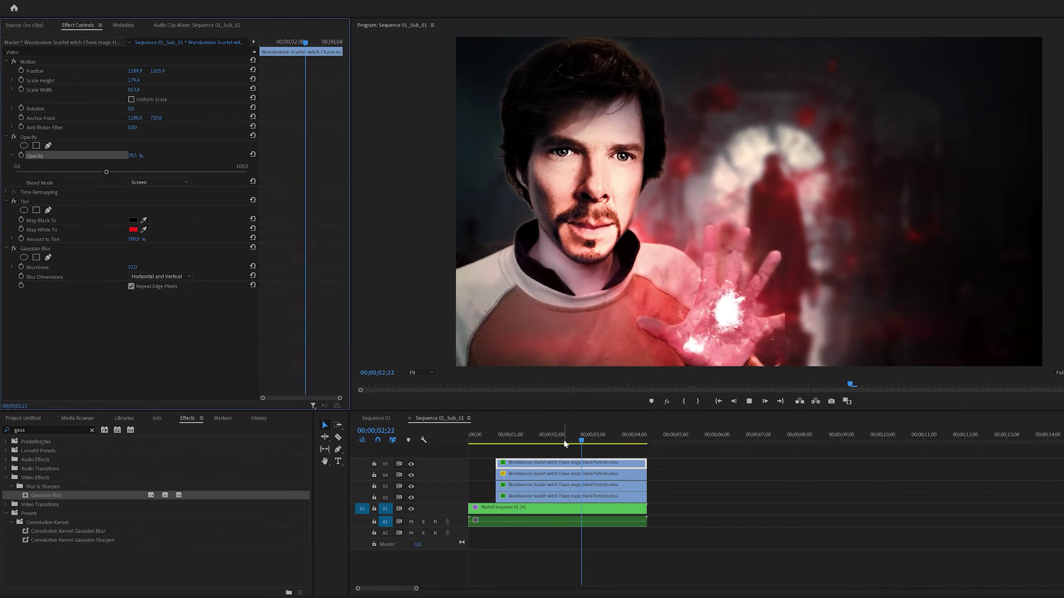
left_click(529, 436)
key("space")
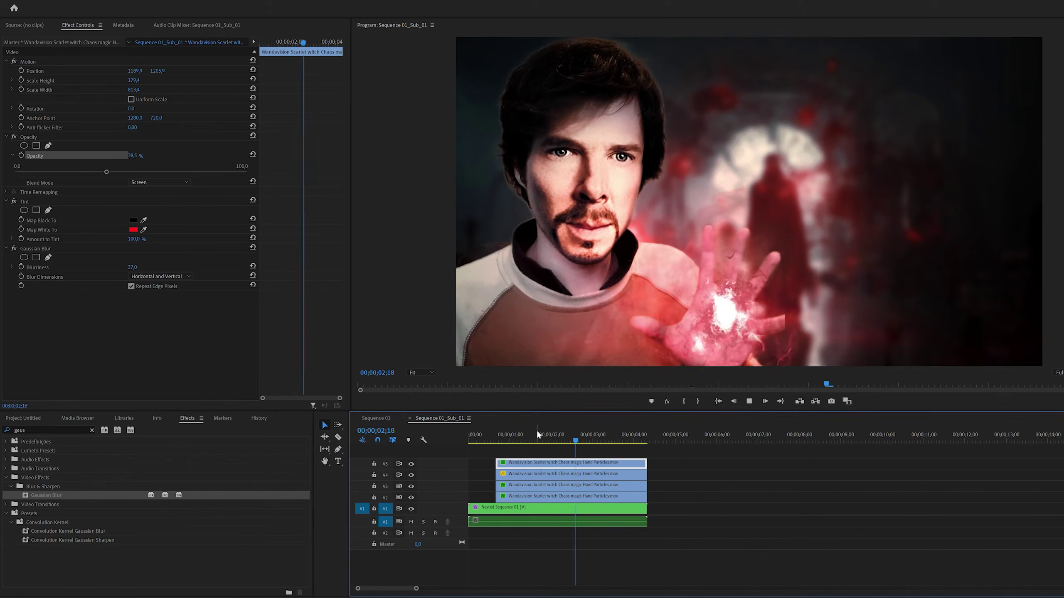
left_click(546, 438)
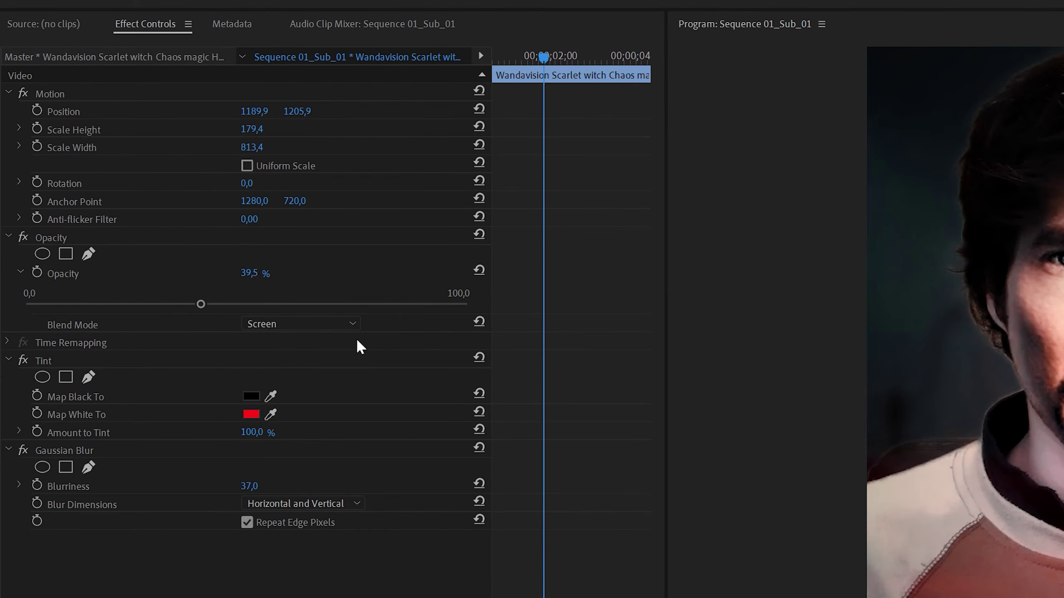
Step: Duplicate the blurred red clip onto V6, stretch the copy's scale height to over 1000 and play it back
left_click(18, 128)
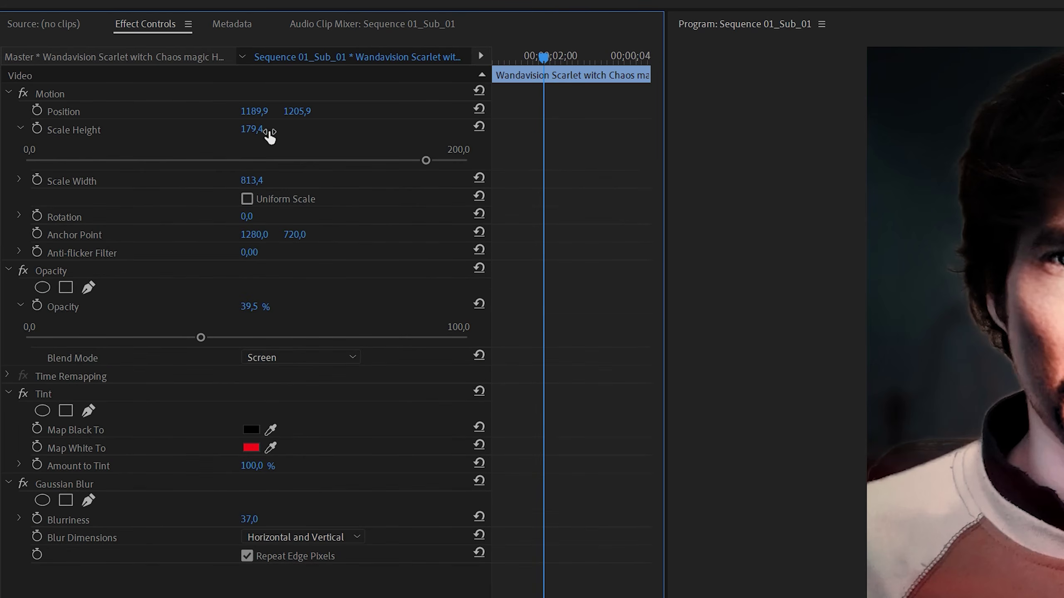
left_click_drag(252, 129, 352, 129)
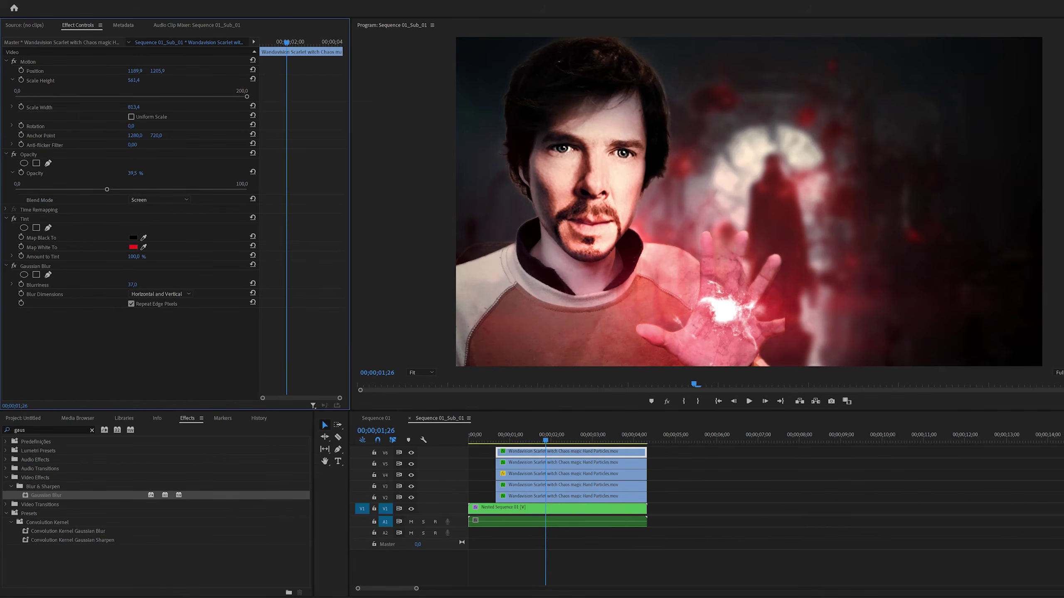
left_click_drag(151, 84, 152, 84)
key("space")
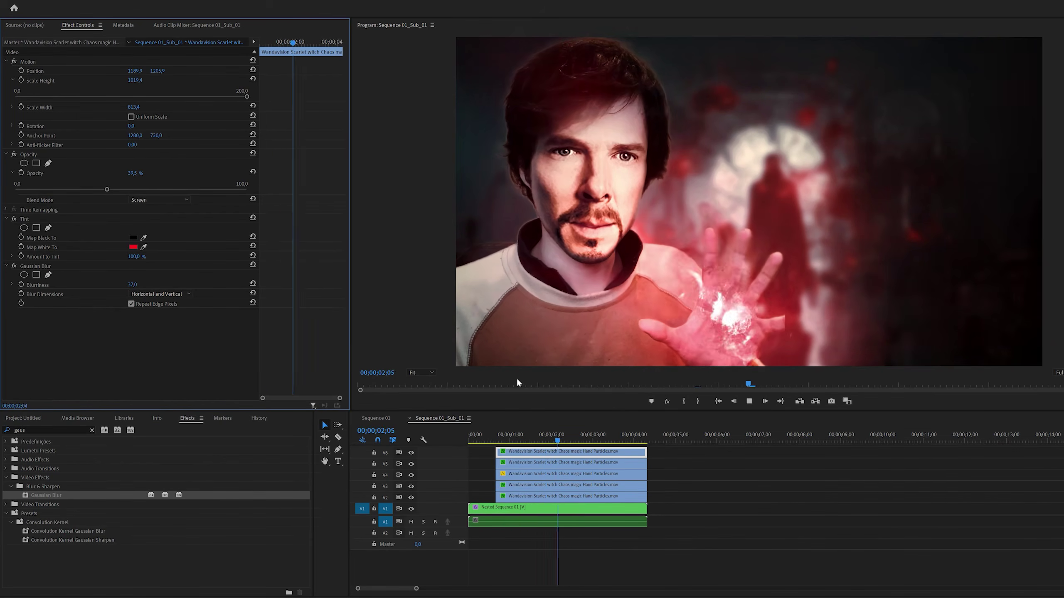
left_click(542, 429)
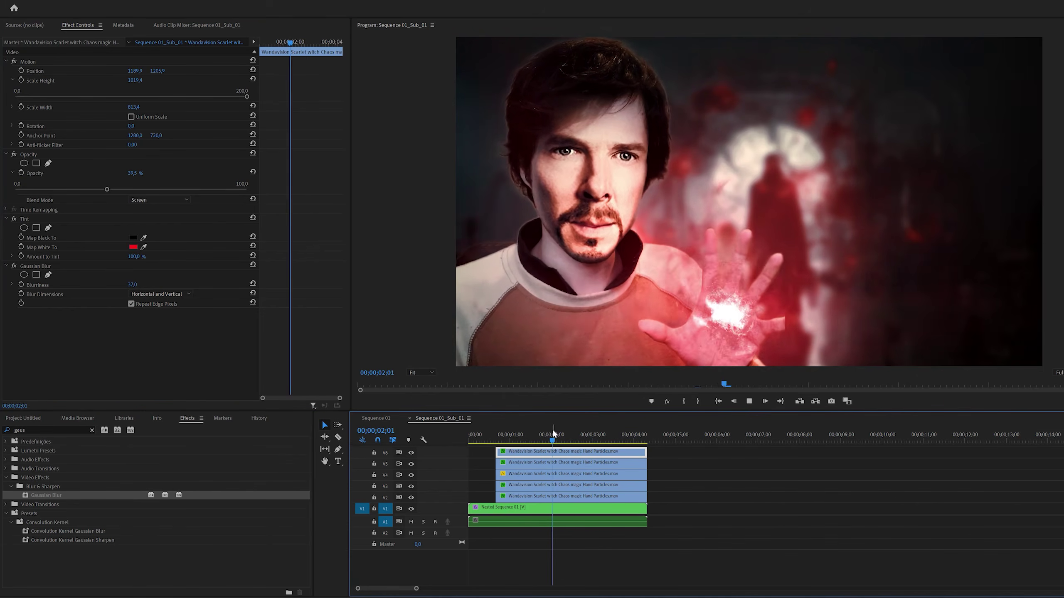
left_click(552, 431)
key("space")
Step: Lower the V6 clip's opacity to 28.4 % and play back the finished light effect
left_click_drag(105, 191, 85, 193)
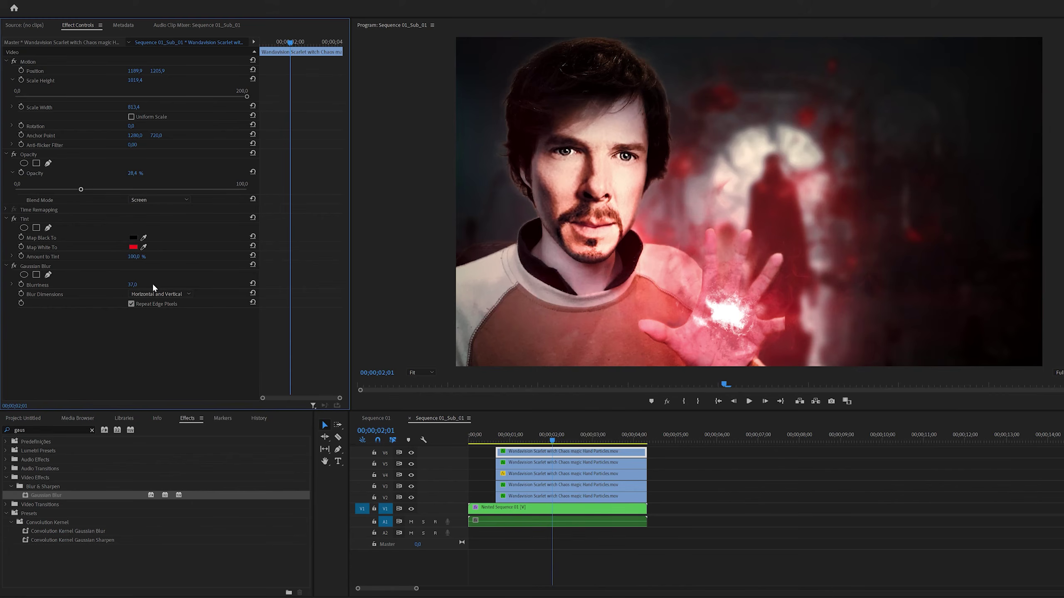
left_click(490, 431)
key("space")
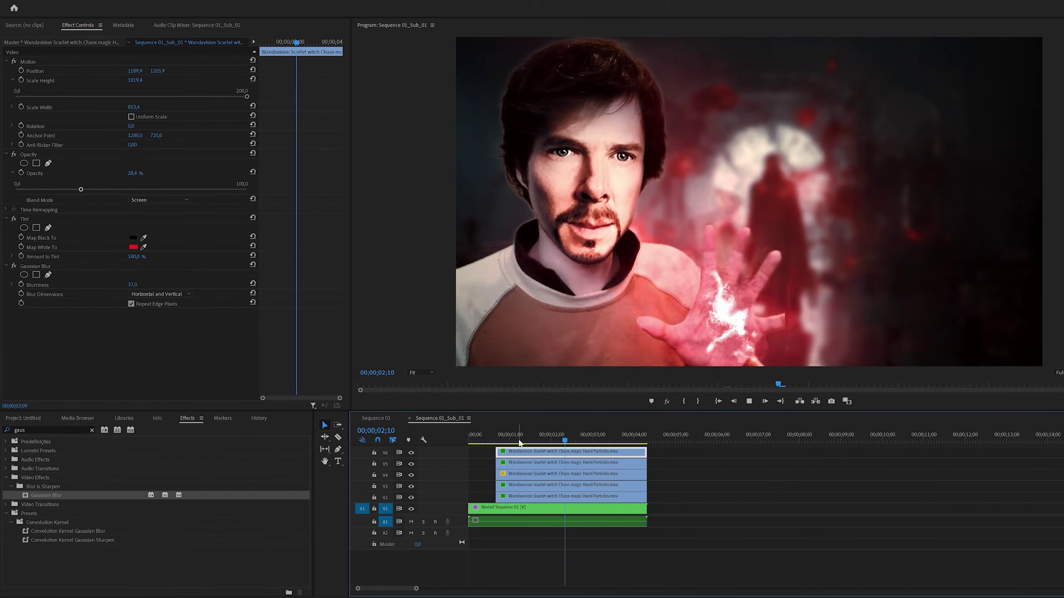
left_click(479, 440)
key("space")
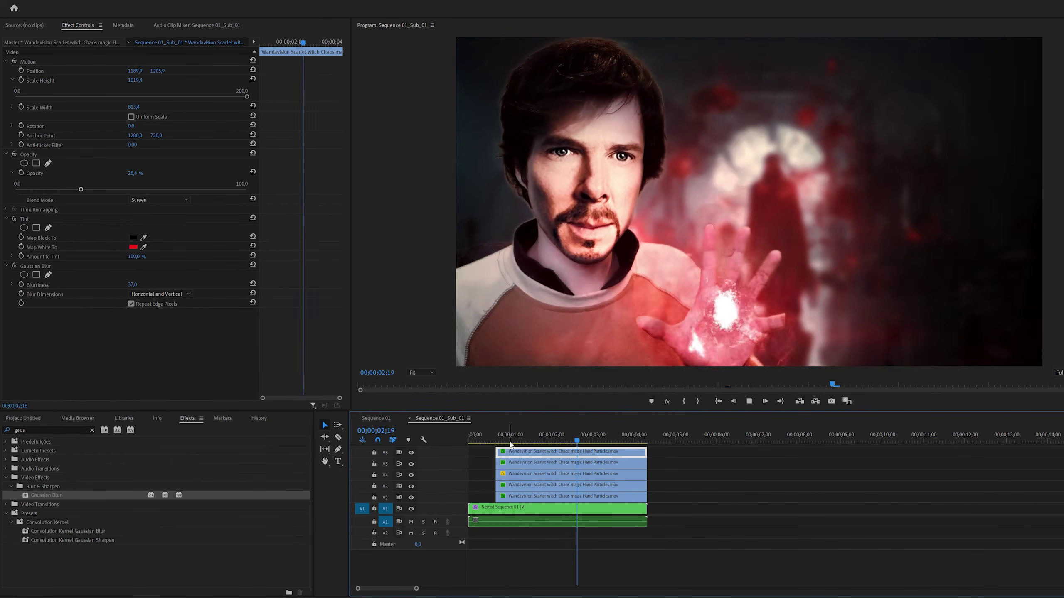
left_click_drag(510, 441, 591, 447)
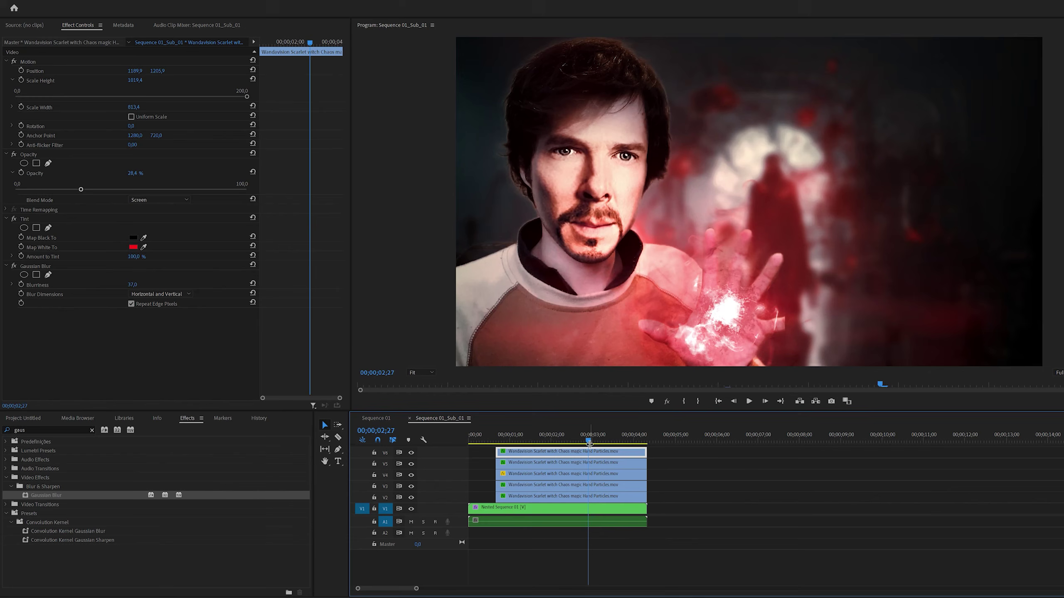